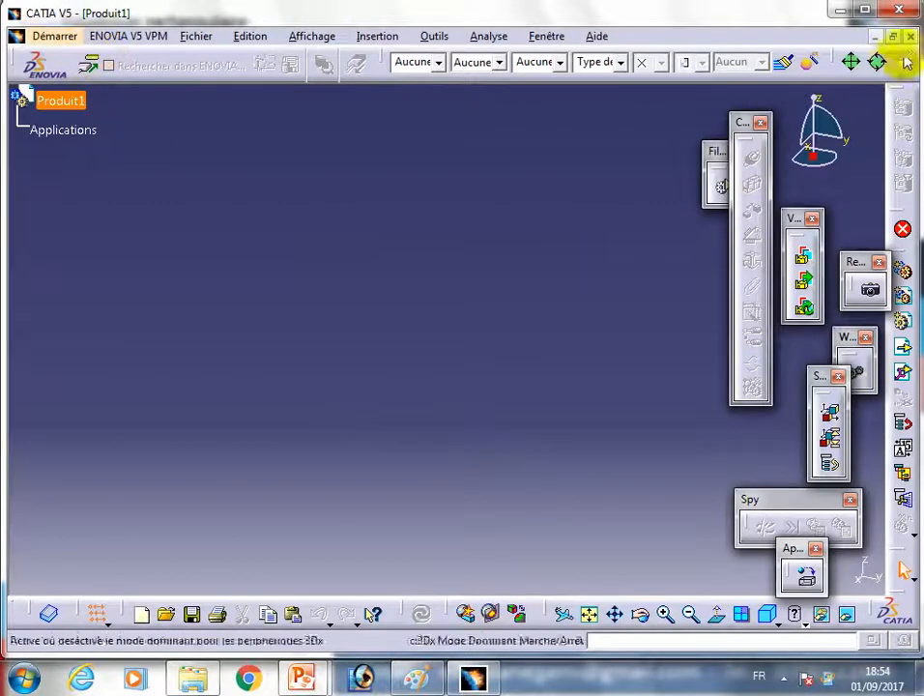
- Close the empty product document and create a new part with the default part name and settings
left_click(911, 36)
left_click(29, 36)
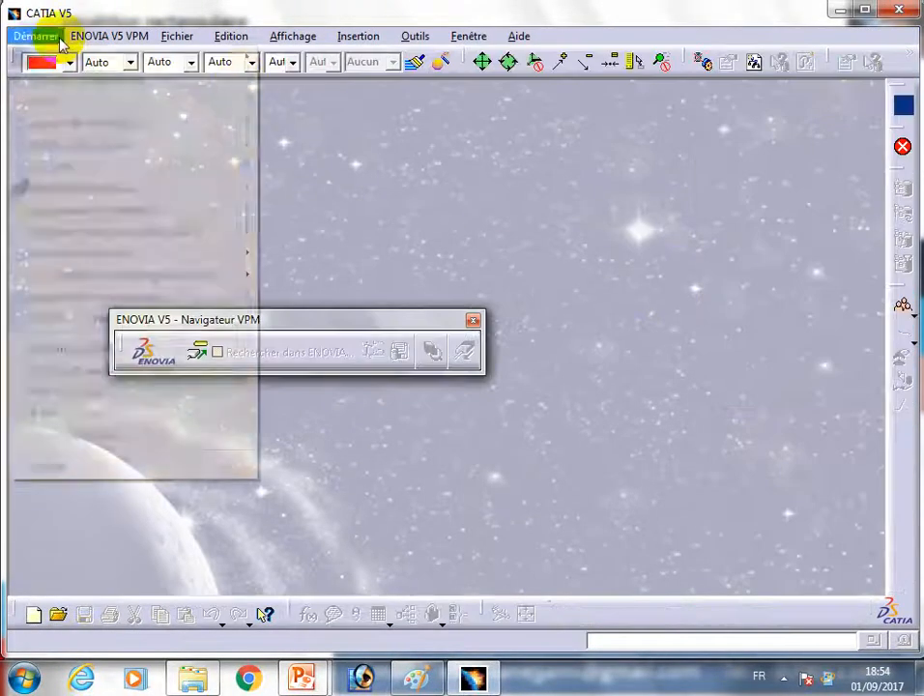
mouse_move(189, 89)
left_click(290, 79)
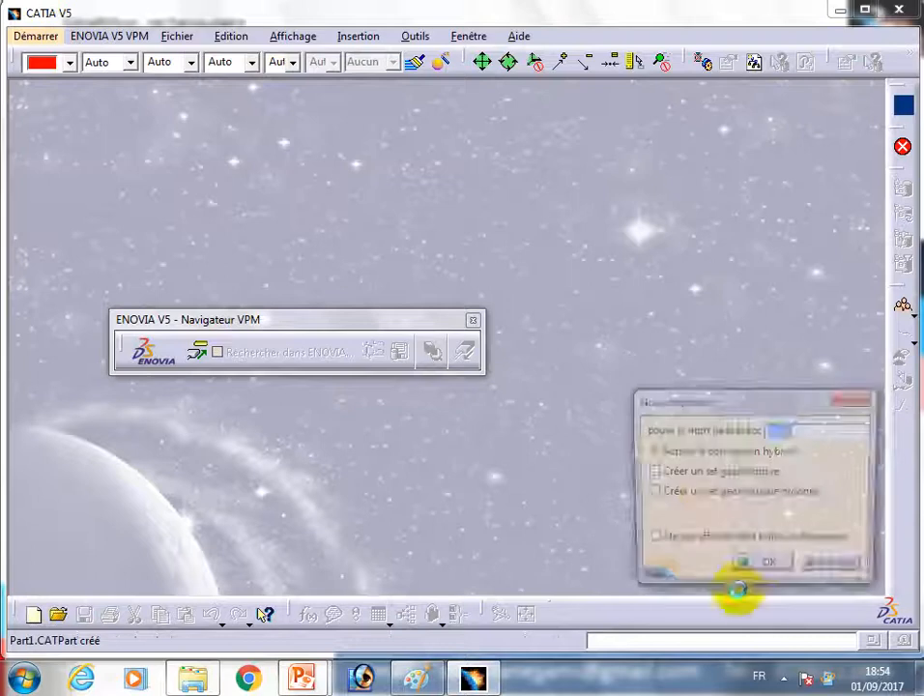
left_click(752, 570)
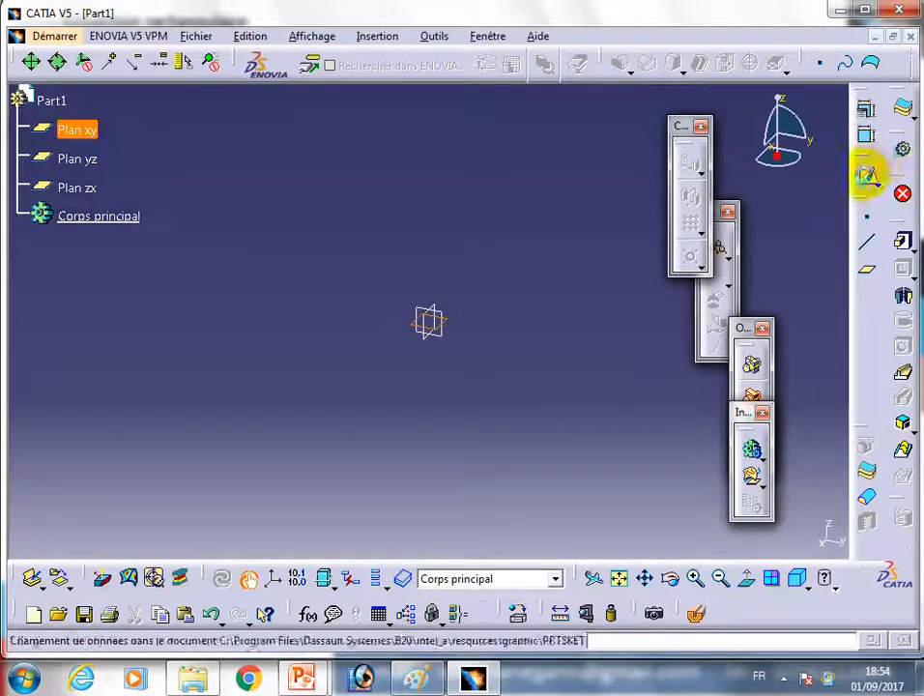
- Open a sketch on the xy plane and draw a rectangle about 172 by 85 mm with one corner at the origin
left_click(866, 174)
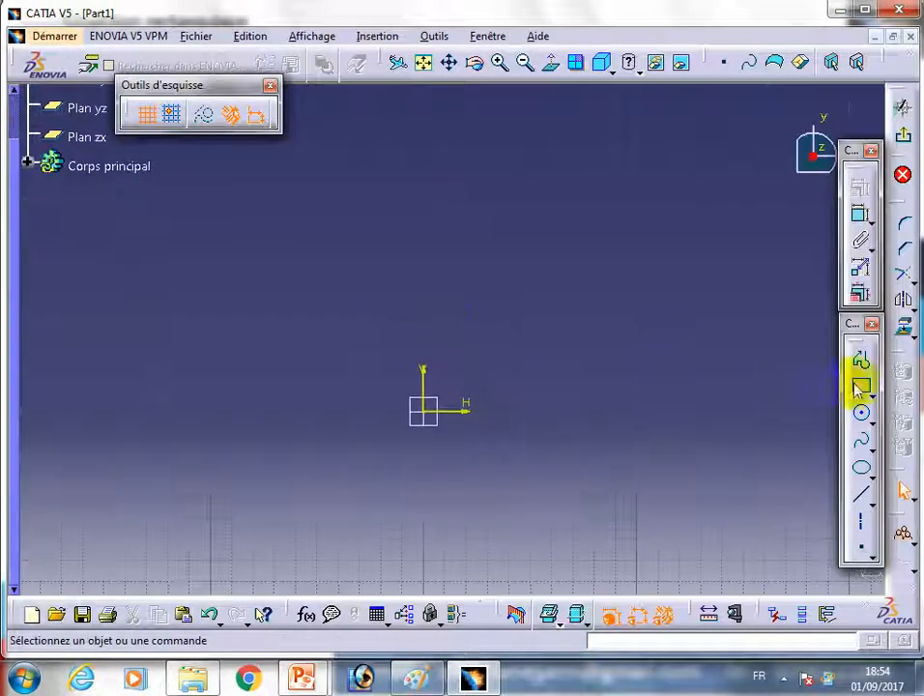
left_click(860, 388)
left_click(425, 413)
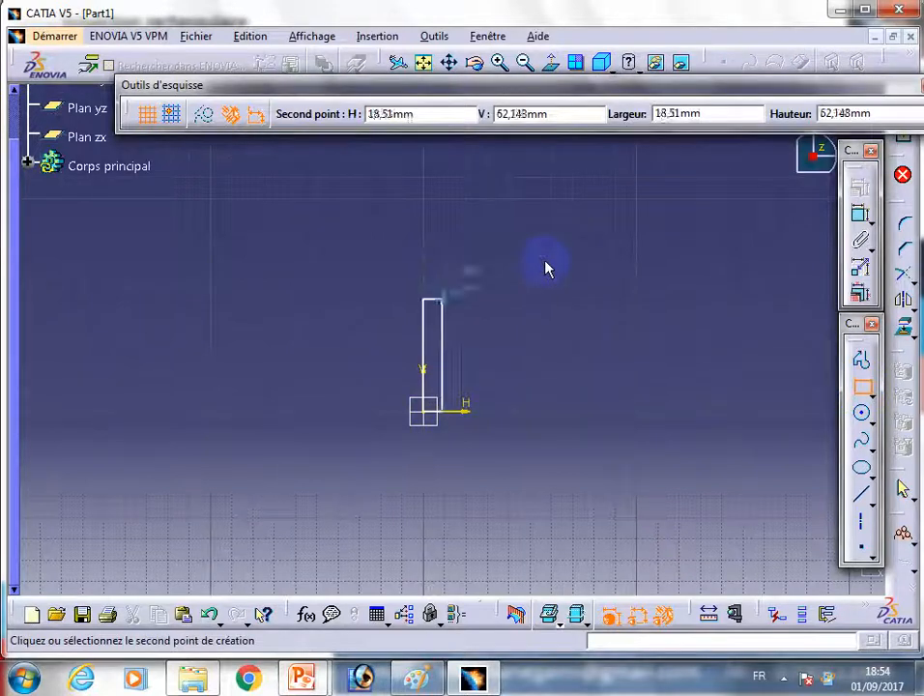
left_click(790, 230)
- Dimension the rectangle's bottom edge and set its length to 300 mm
left_click(861, 214)
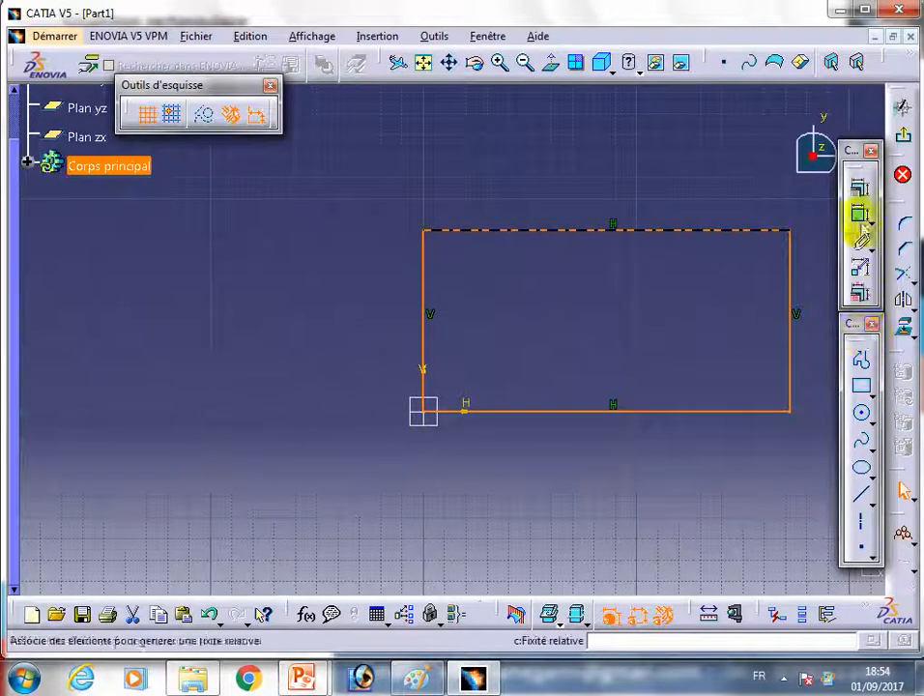
left_click(620, 411)
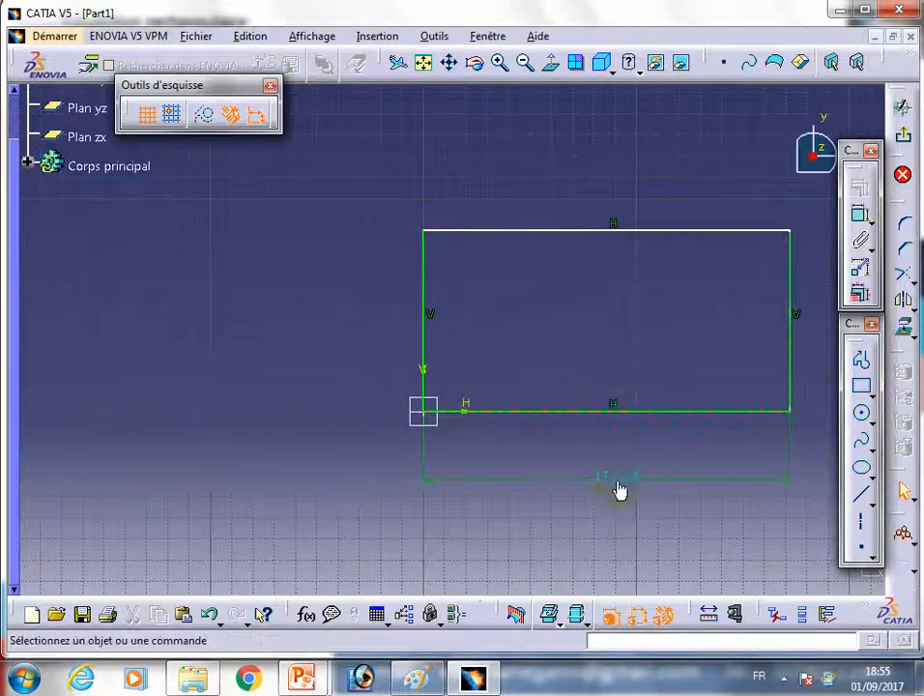
double_click(620, 480)
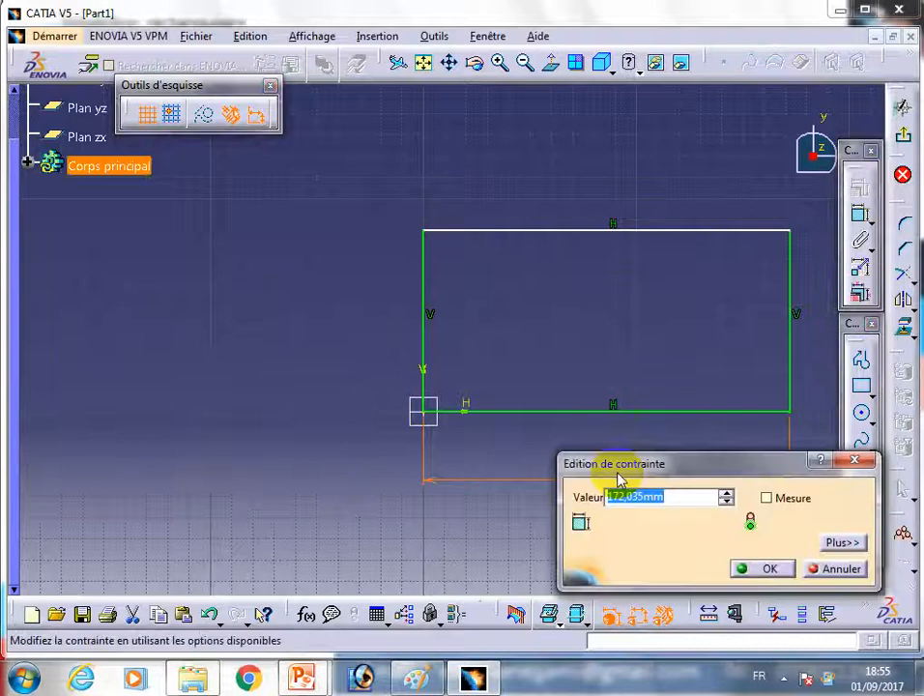
type("300")
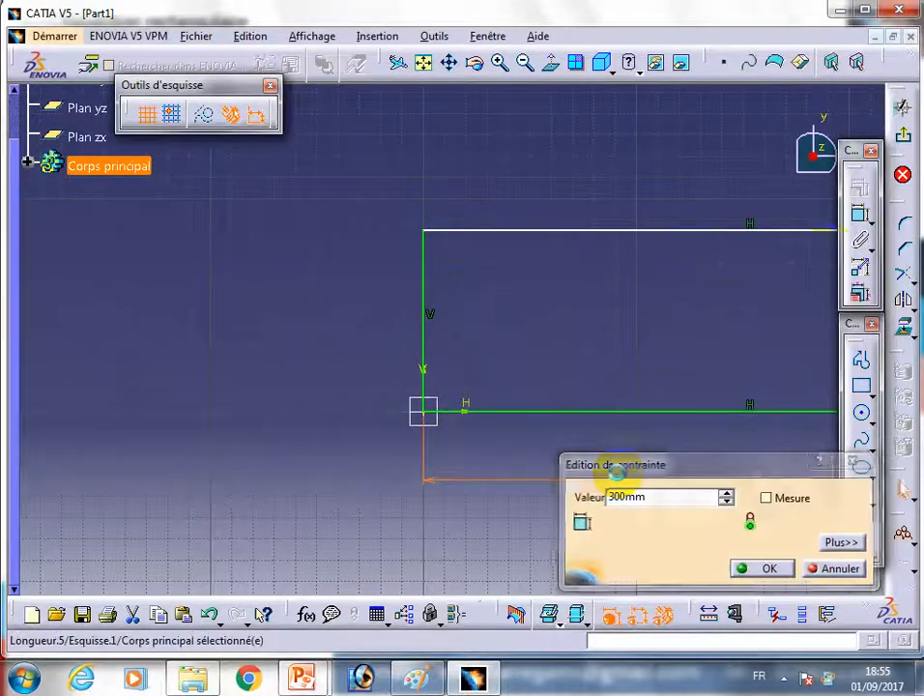
key("Return")
- Dimension the rectangle's left edge and set its length to 200 mm
left_click(861, 215)
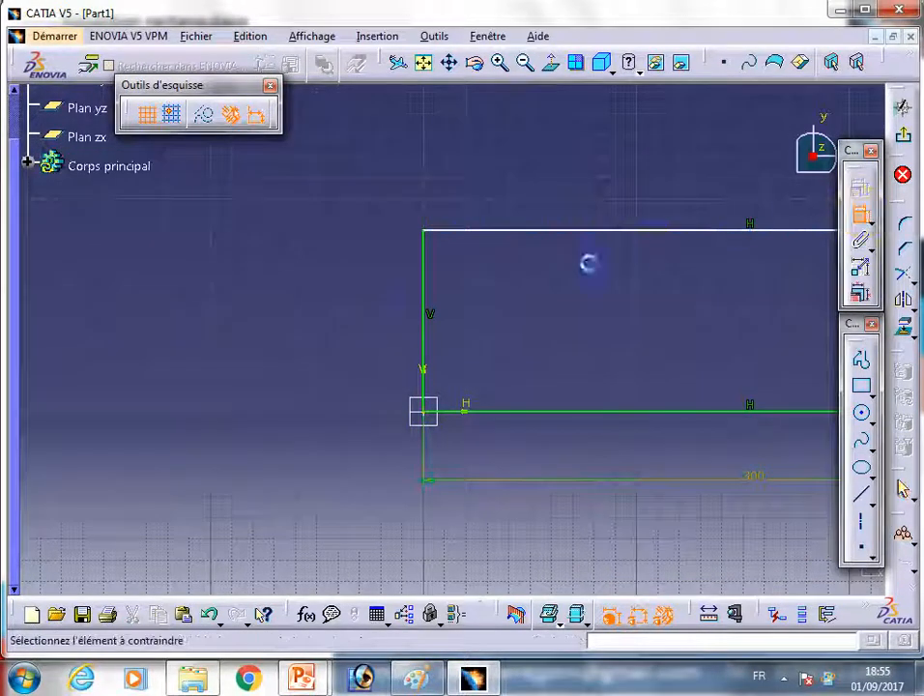
left_click(425, 302)
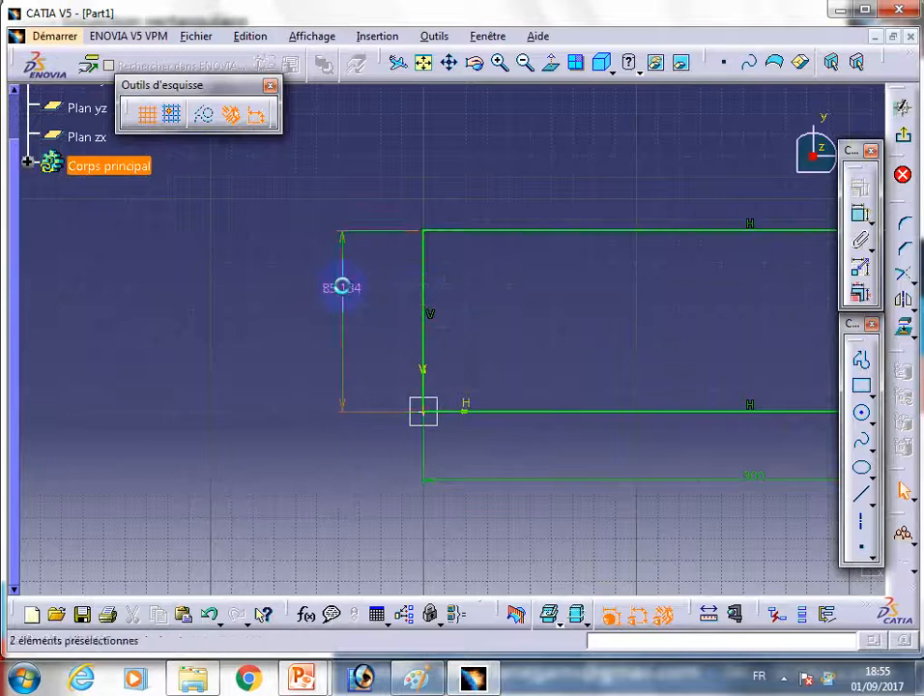
double_click(343, 290)
type("20")
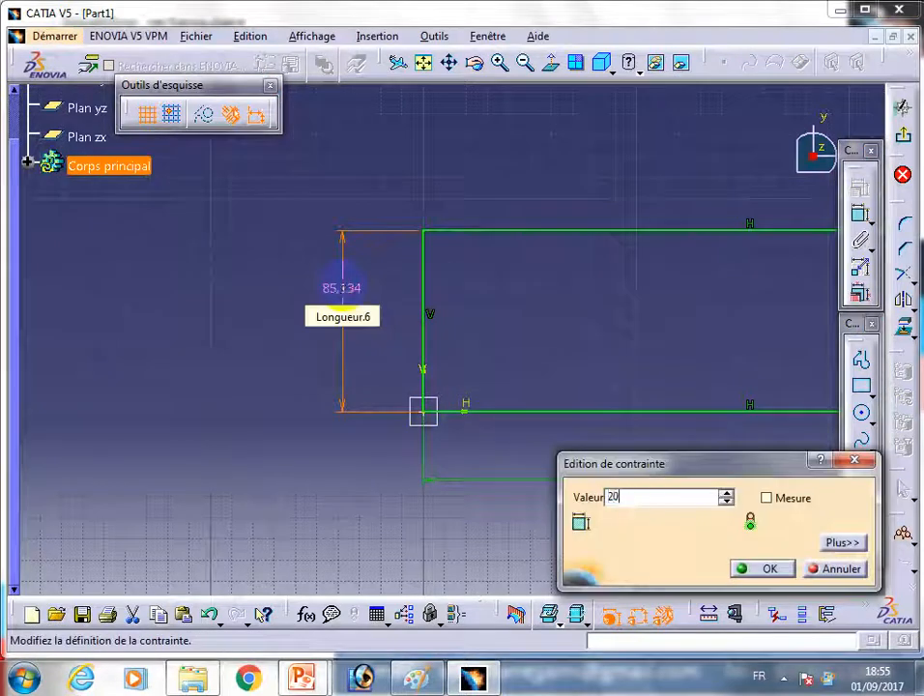
type("0")
key("Return")
- Exit the sketch and extrude the rectangle 20 mm into a plate
middle_click_drag(657, 386, 466, 466)
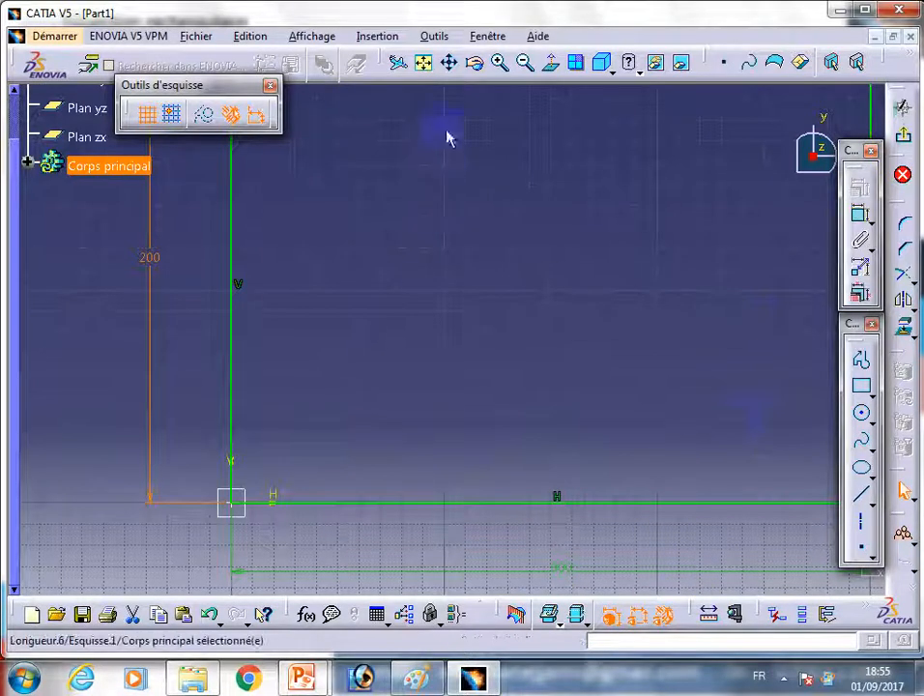
left_click(425, 63)
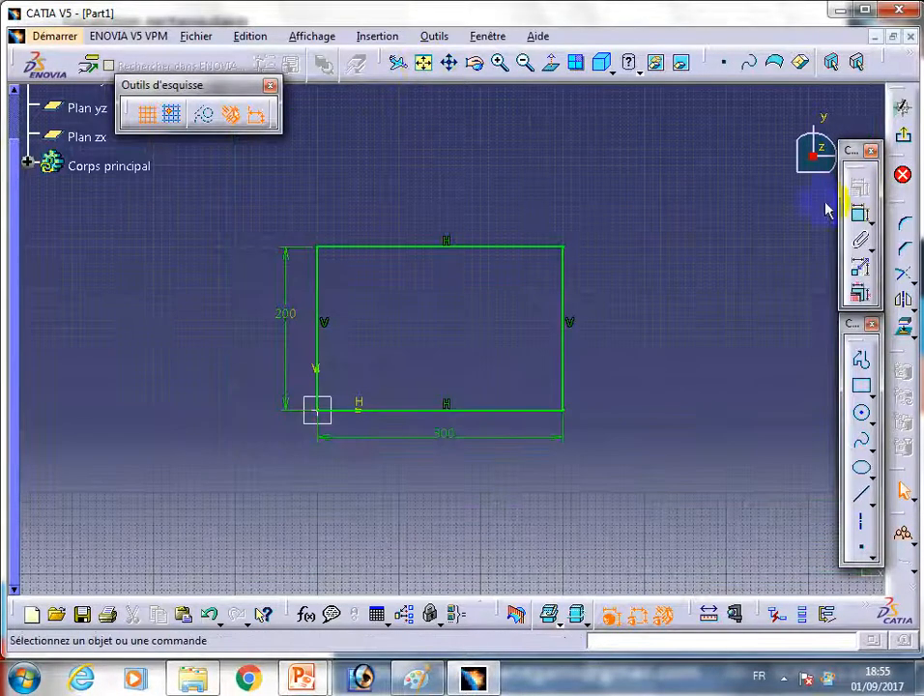
left_click(901, 140)
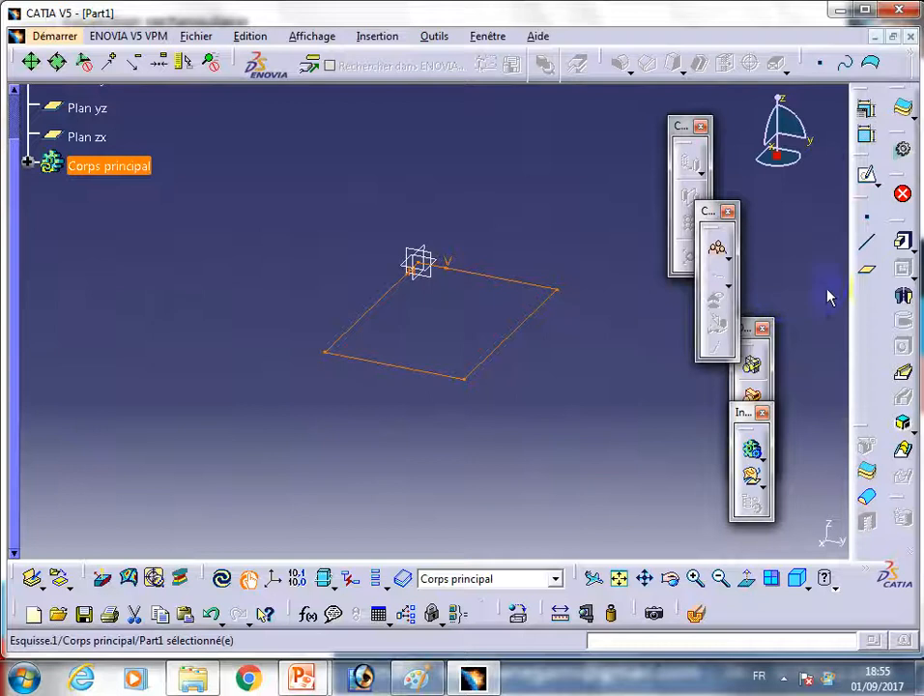
left_click(901, 240)
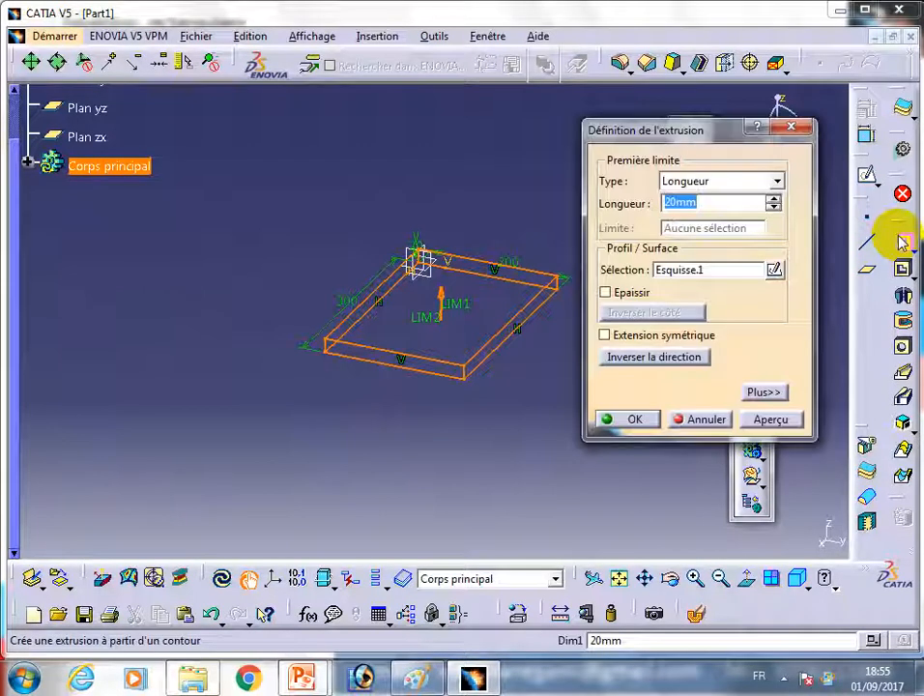
key("Return")
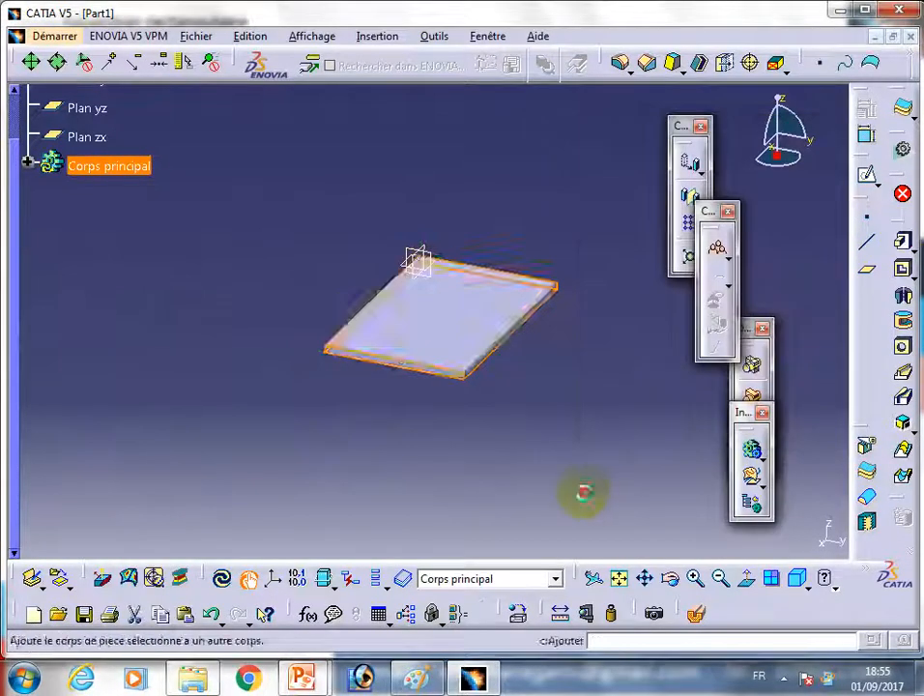
- Open a sketch on the plate's top face and draw a circle about 16 mm in diameter near the origin corner
left_click(867, 174)
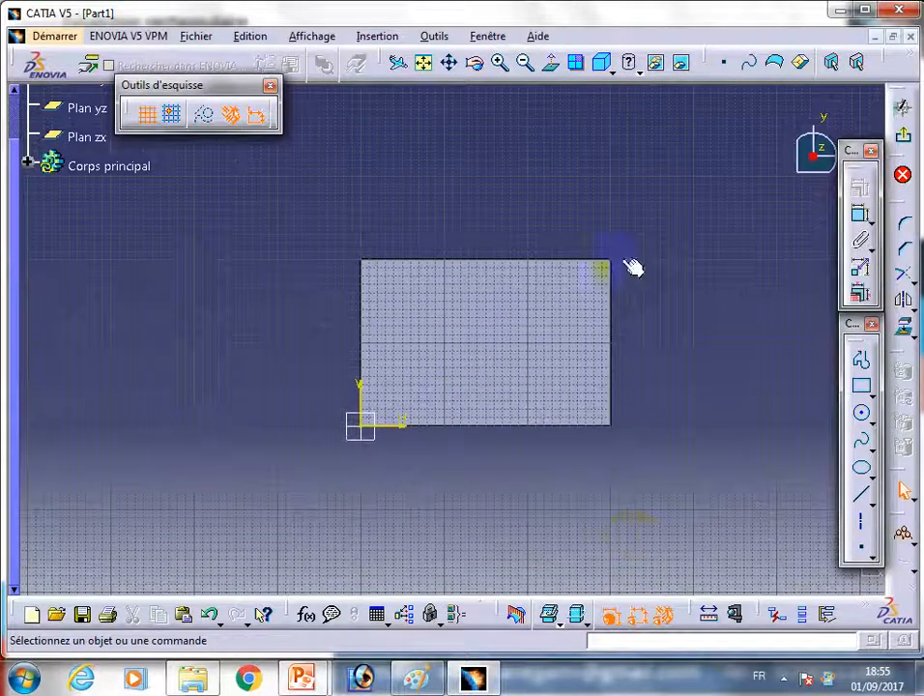
left_click(425, 62)
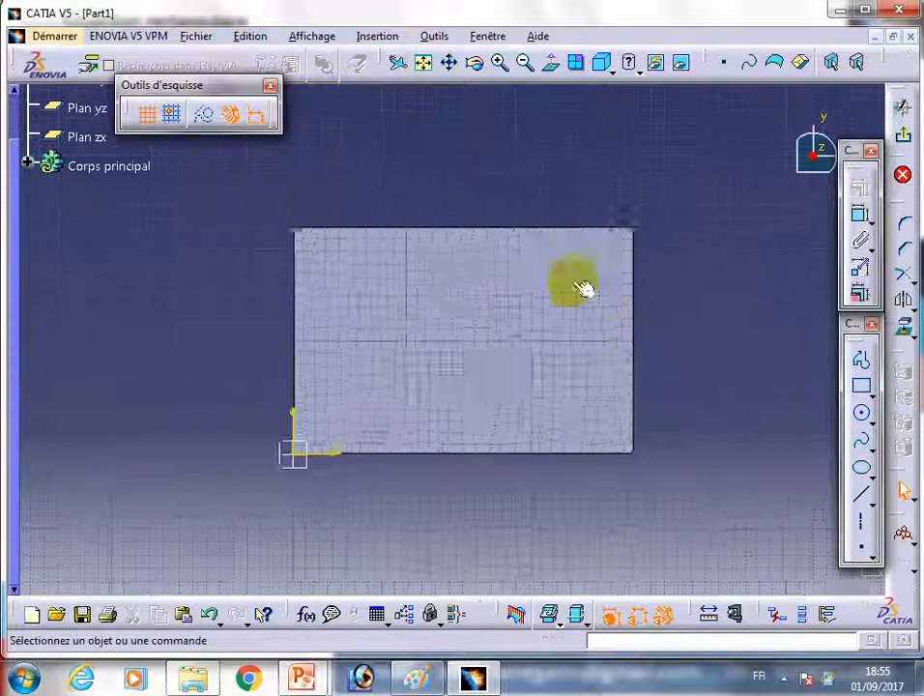
left_click(862, 413)
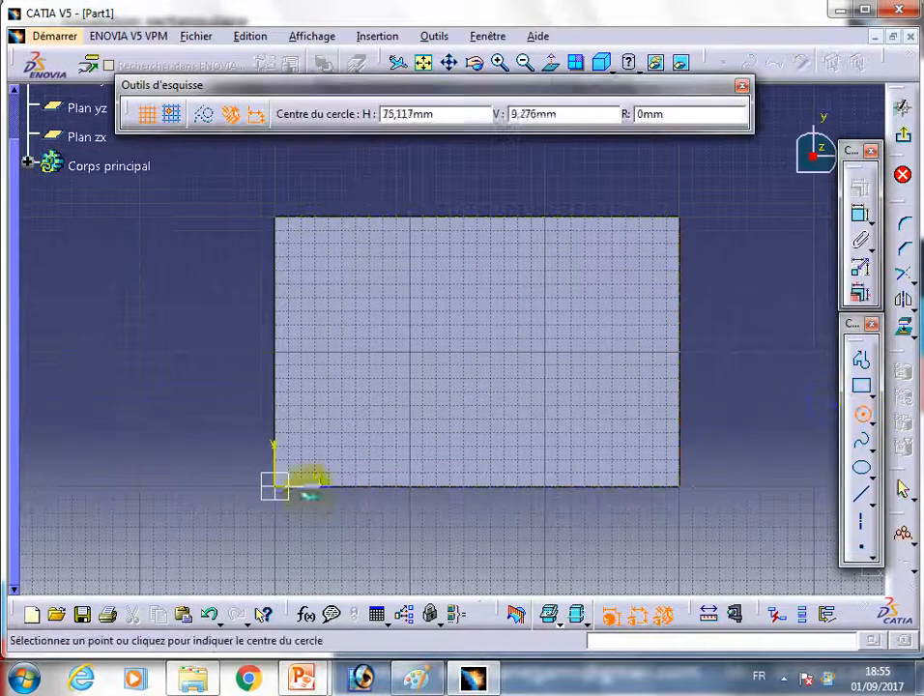
left_click(302, 461)
left_click(313, 470)
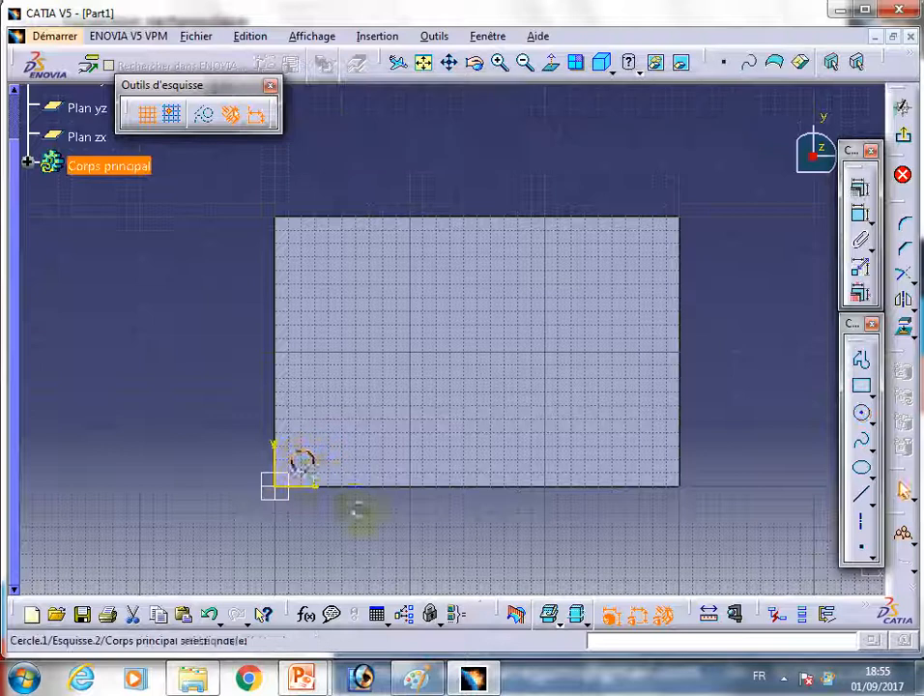
- Dimension the circle's diameter and set it to 10 mm
left_click(860, 215)
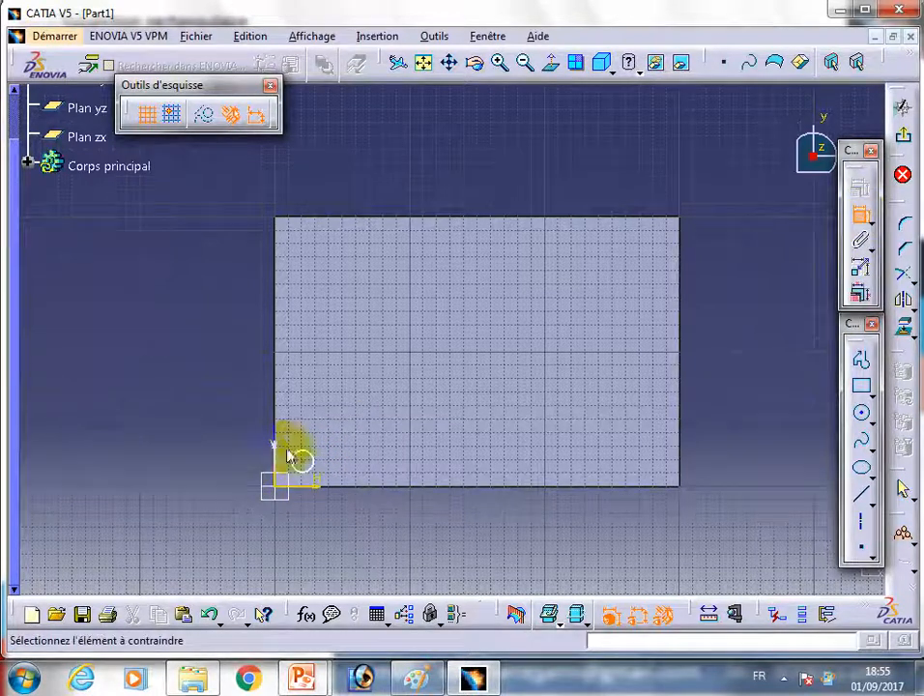
left_click(300, 460)
left_click(188, 408)
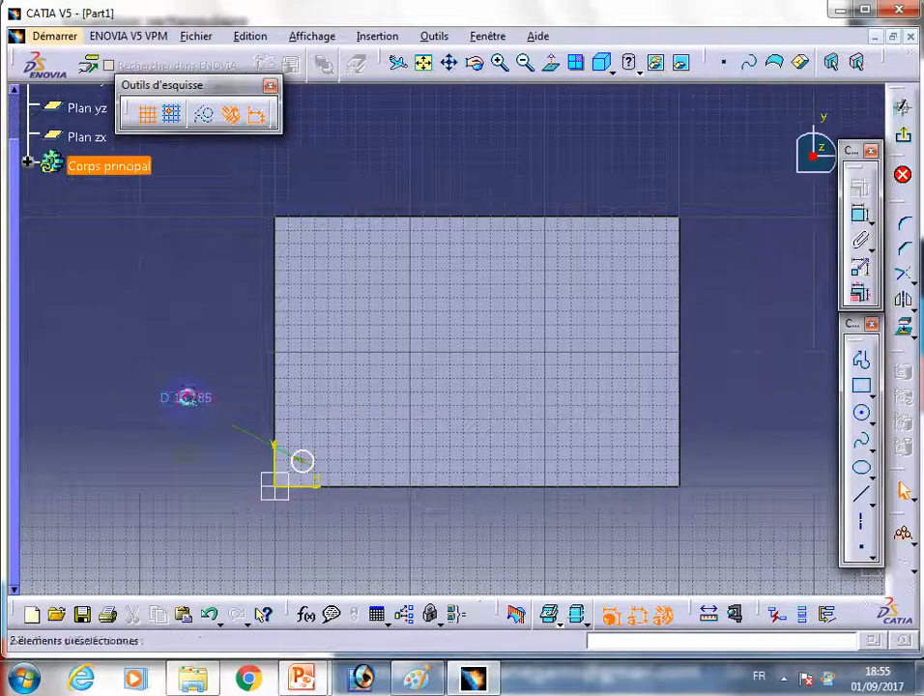
double_click(189, 405)
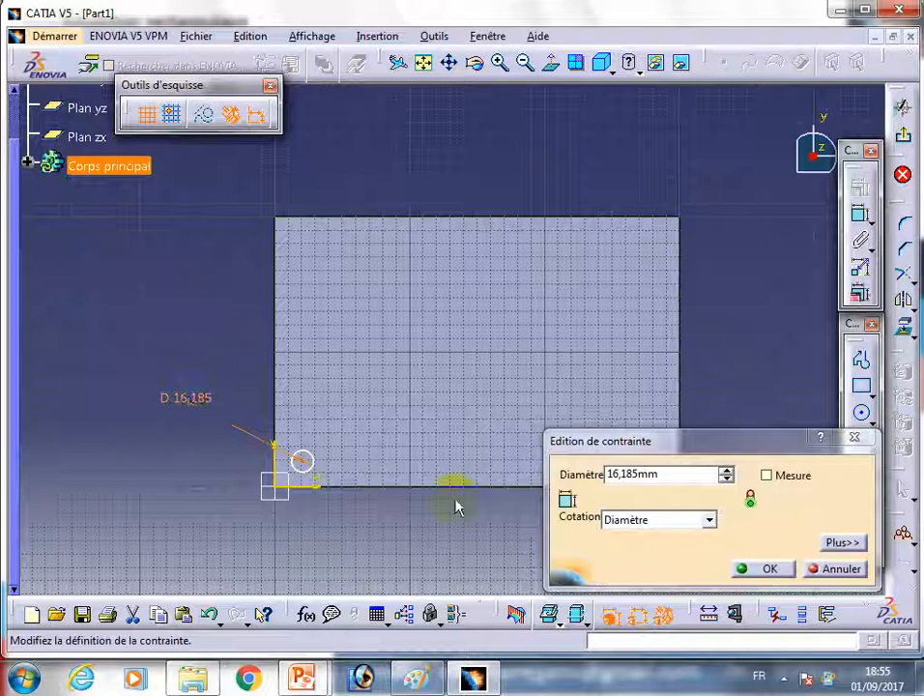
double_click(689, 474)
type("1")
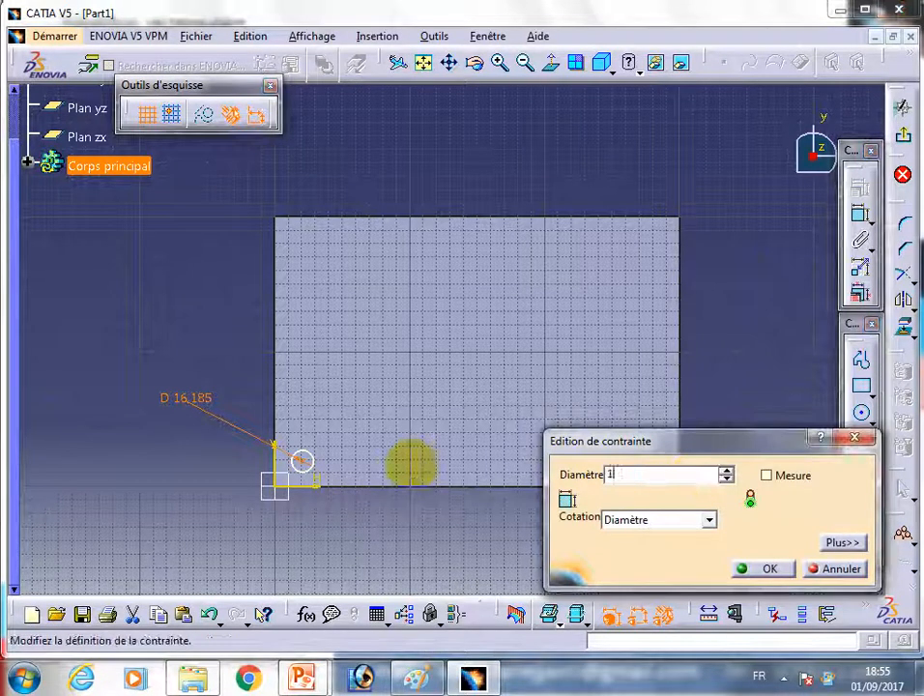
type("0mm")
key("Return")
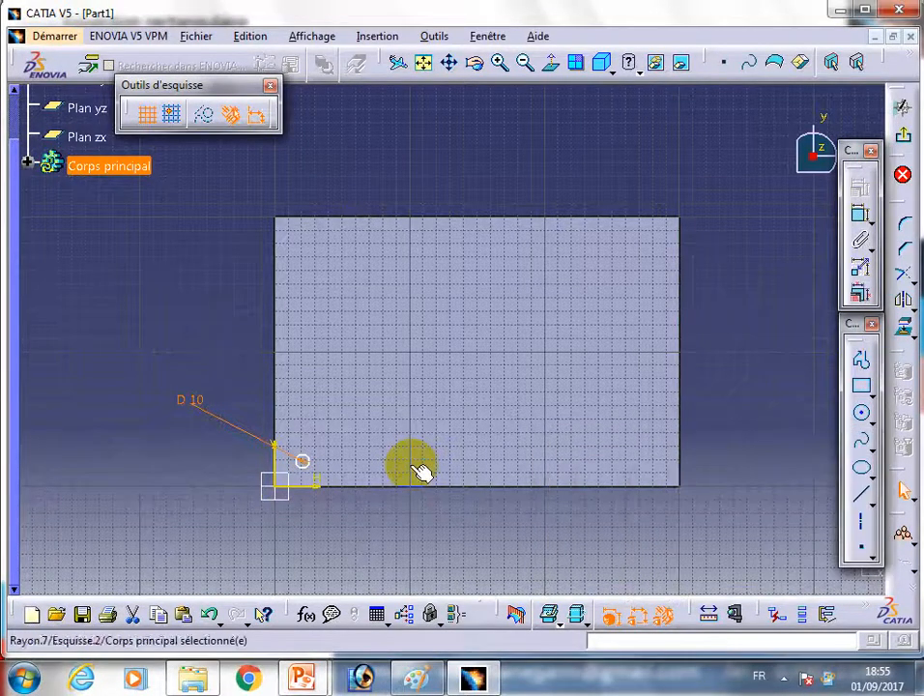
- Change the circle's diameter to 20 mm
double_click(193, 402)
type("20mm")
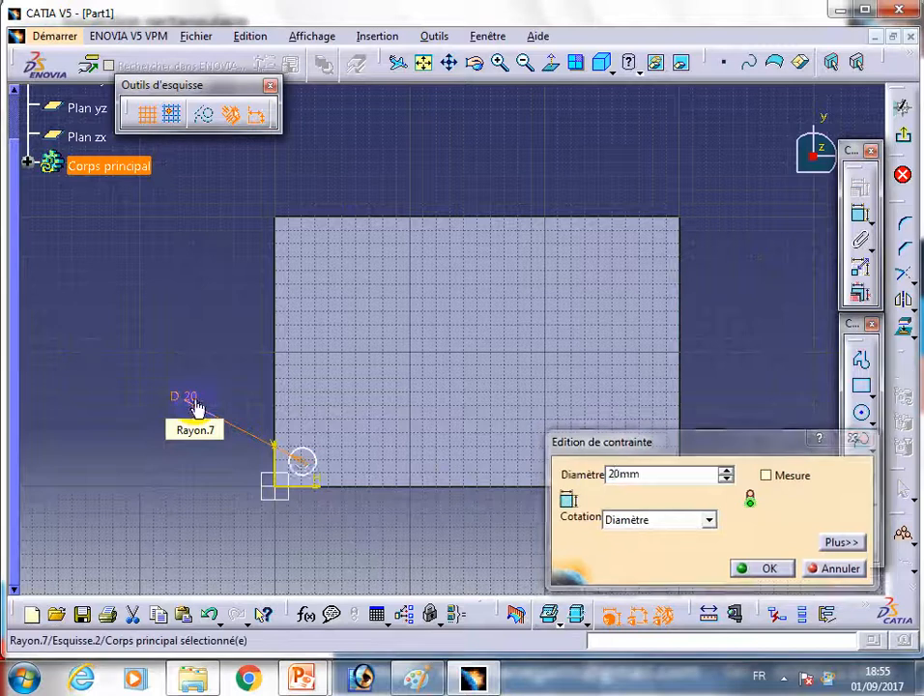
key("Return")
- Dimension the distance from the plate's left edge to the circle and set it to 30 mm
left_click(859, 214)
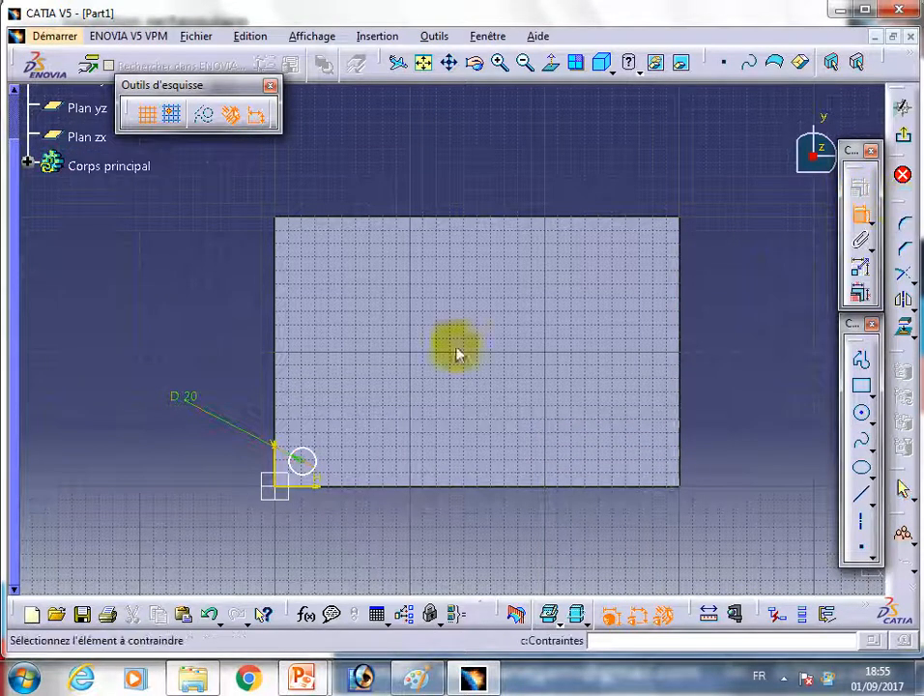
left_click(275, 403)
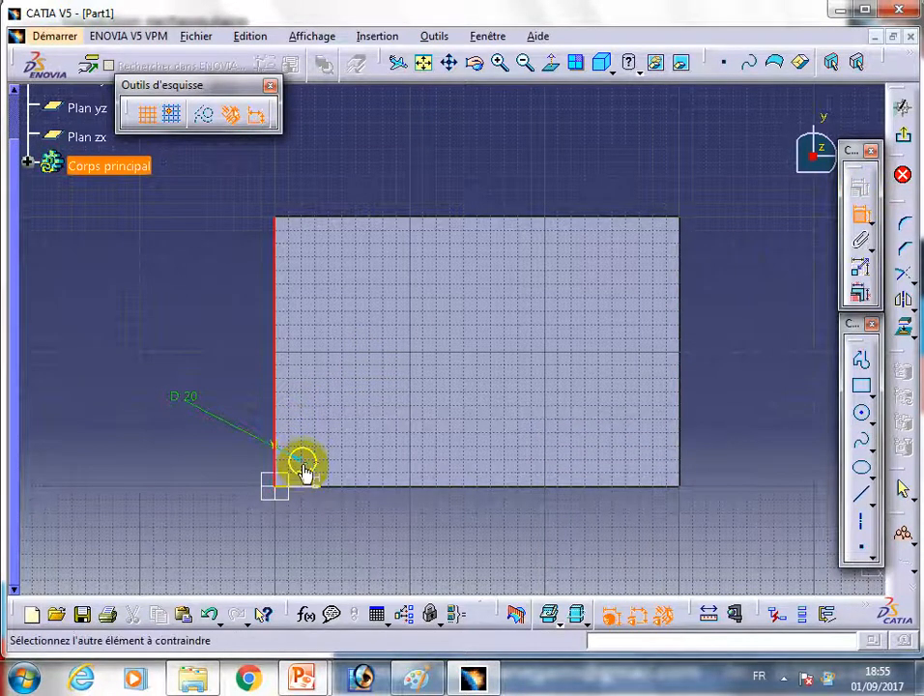
left_click(304, 460)
left_click(305, 538)
double_click(306, 540)
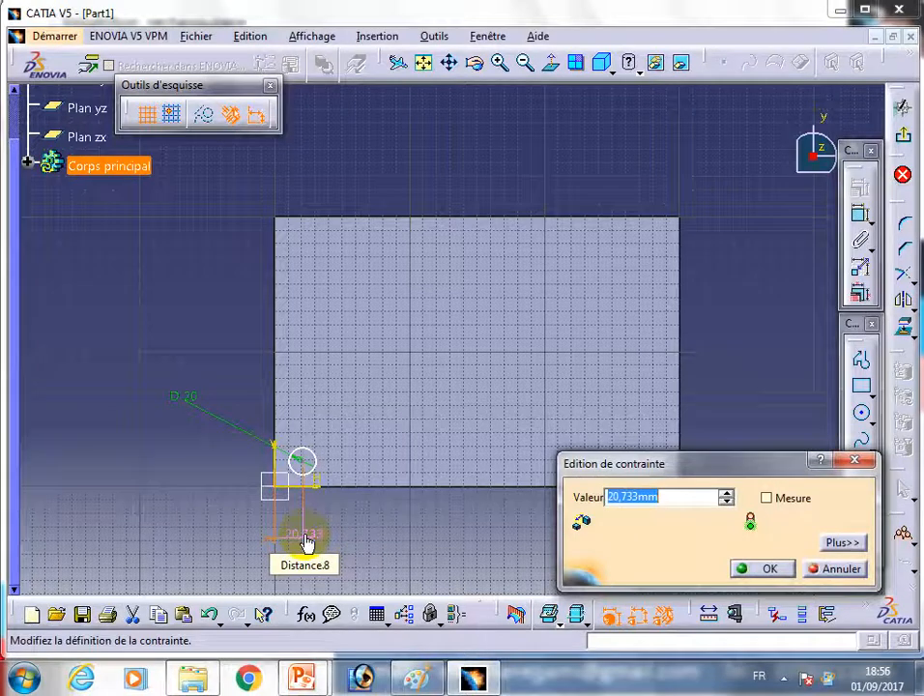
type("30")
key("Return")
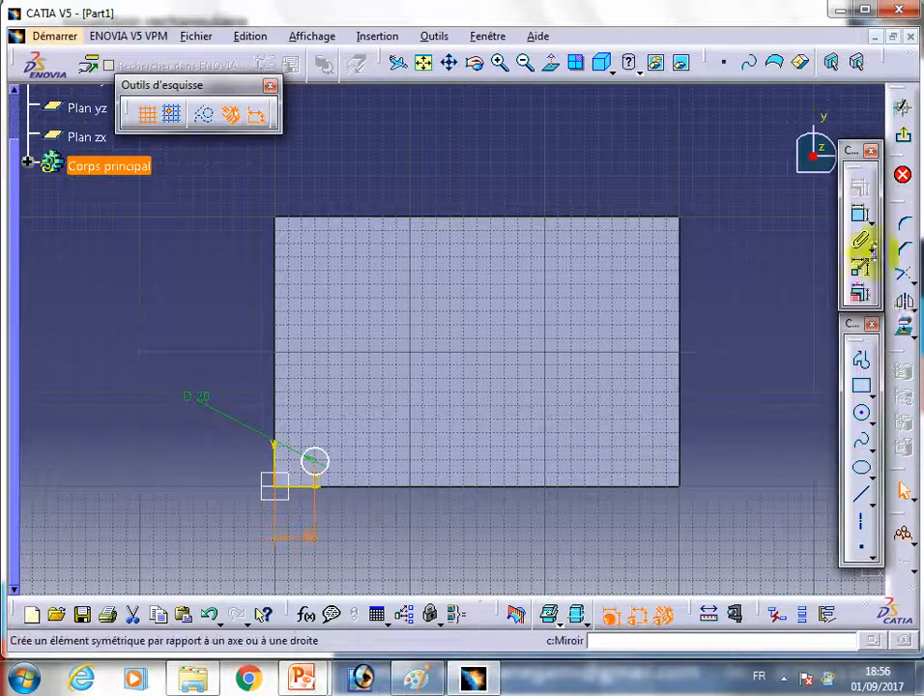
- Dimension the distance from the plate's bottom edge to the circle and set it to 20 mm
left_click(860, 214)
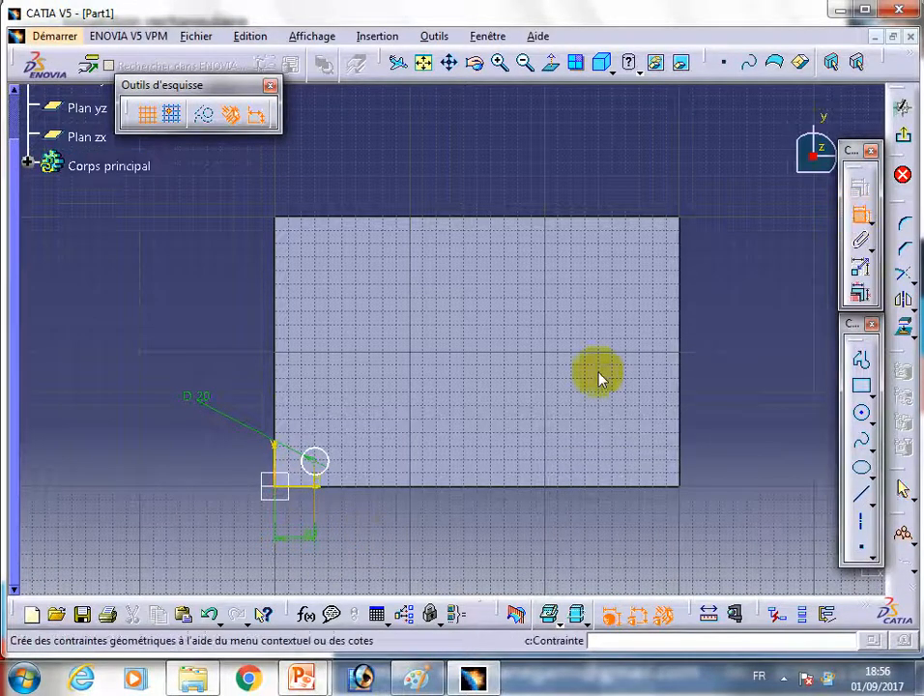
left_click(337, 487)
left_click(319, 465)
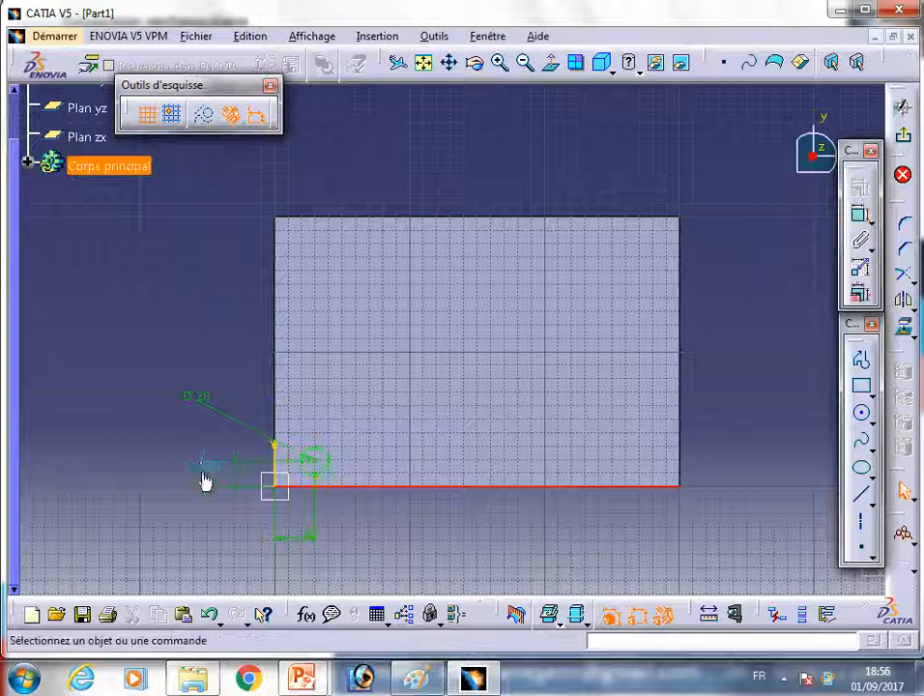
left_click(203, 478)
double_click(203, 469)
type("20mm")
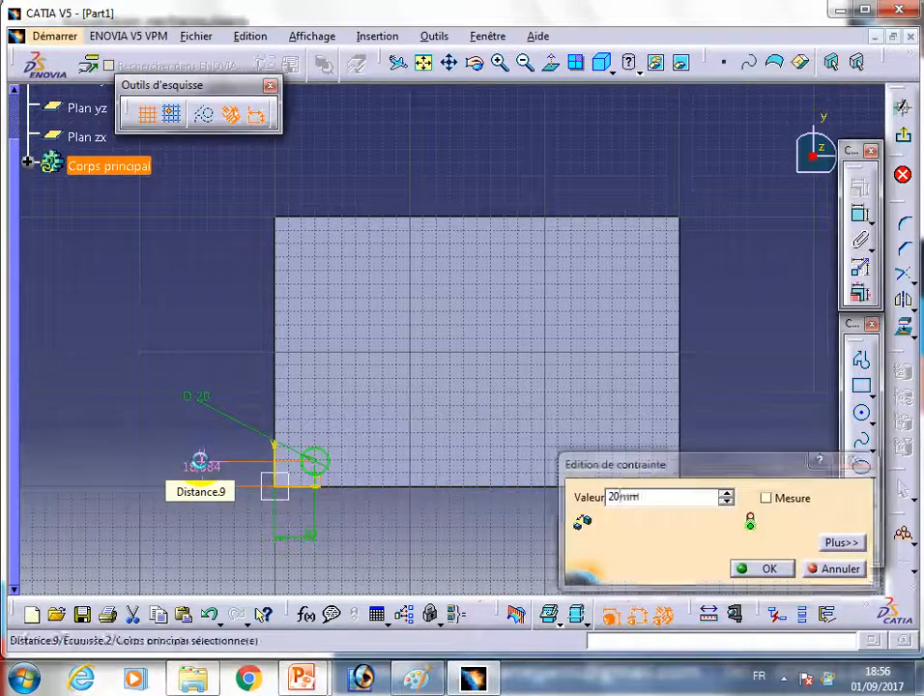
key("Return")
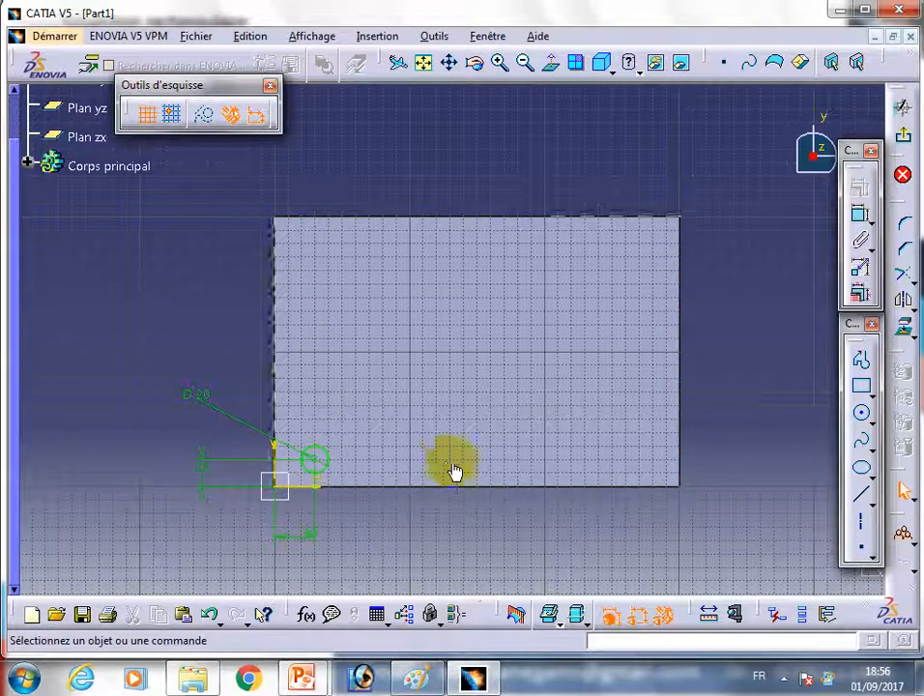
- Exit the sketch and cut a pocket into the plate from the circle
left_click(901, 144)
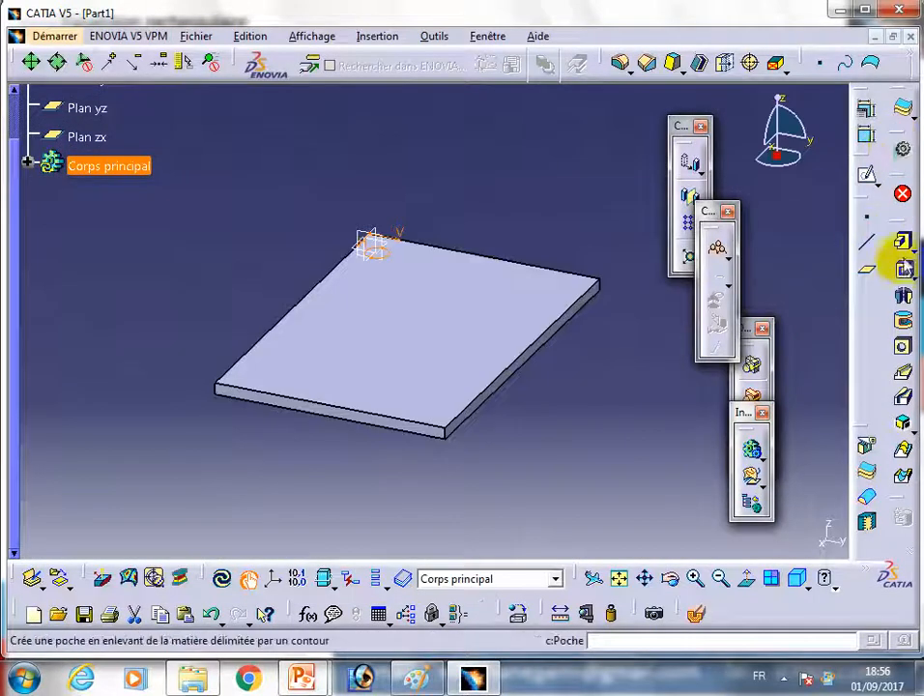
left_click(906, 272)
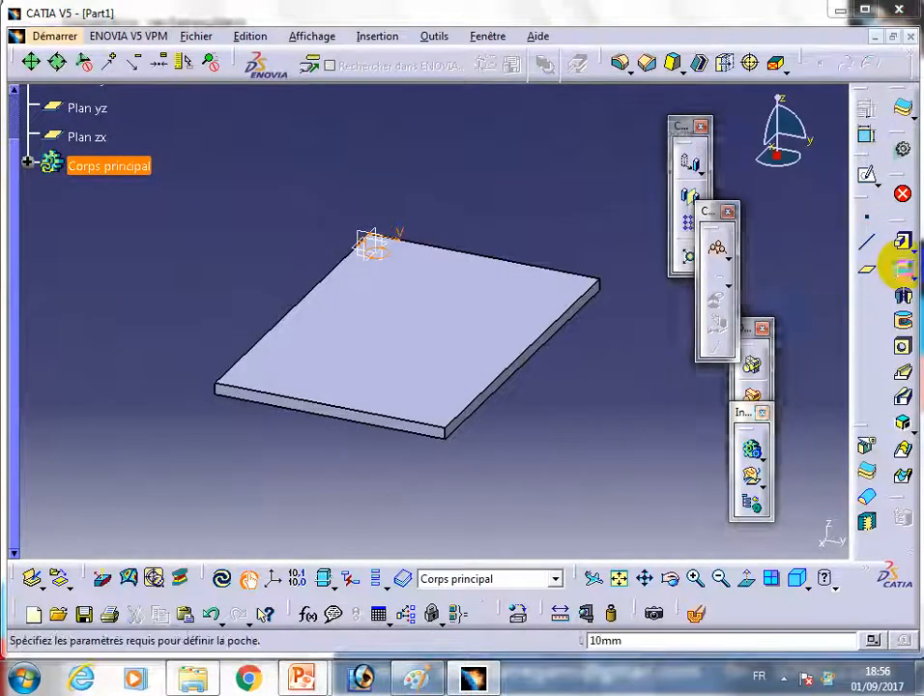
left_click(634, 420)
left_click(599, 447)
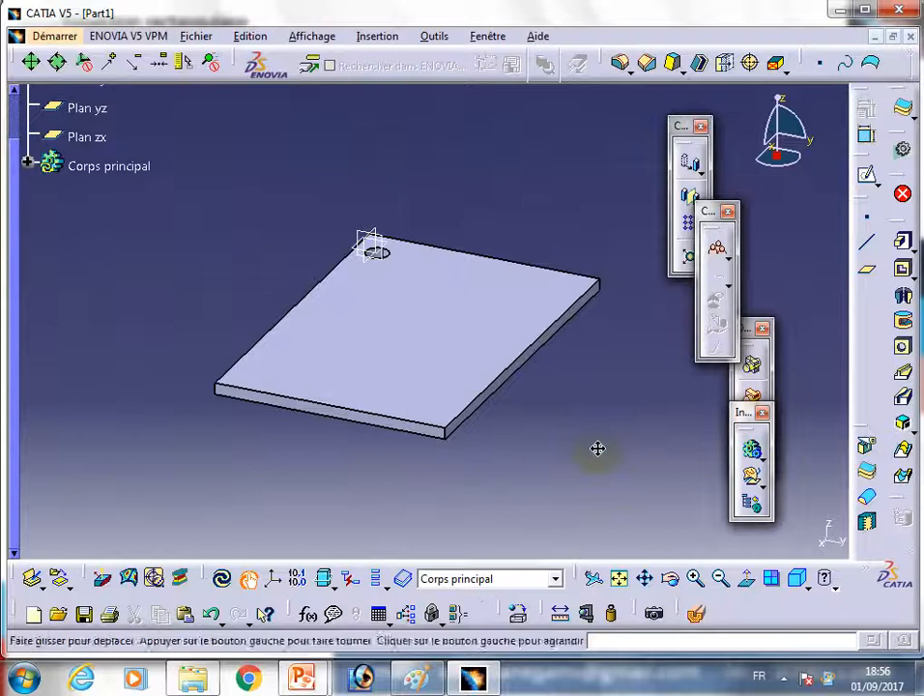
left_click(696, 578)
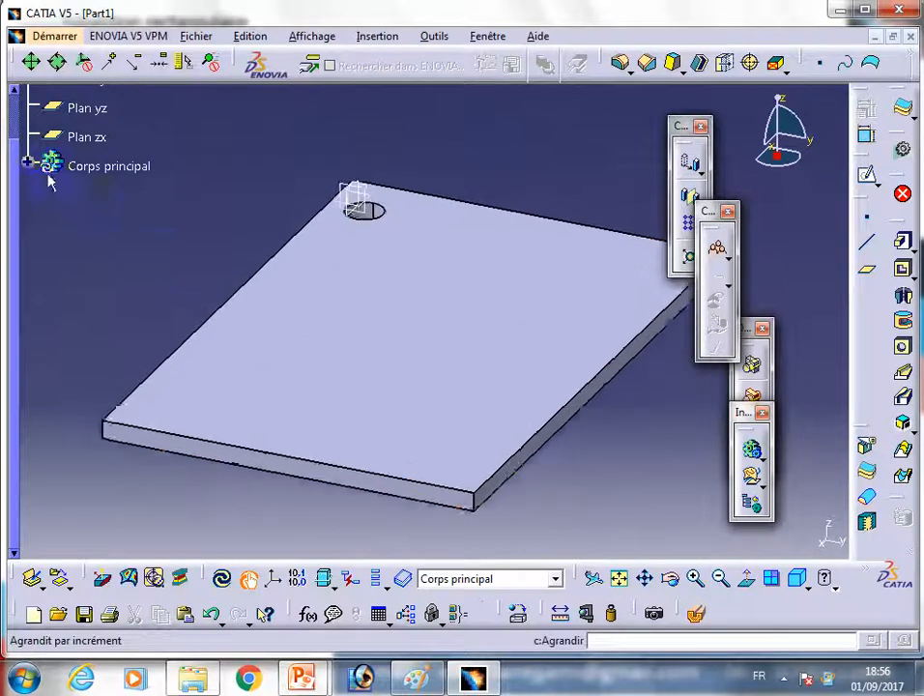
- Start a rectangular pattern (Répétition rectangulaire) with the circular pocket Poche.1 as the feature to copy
left_click(28, 162)
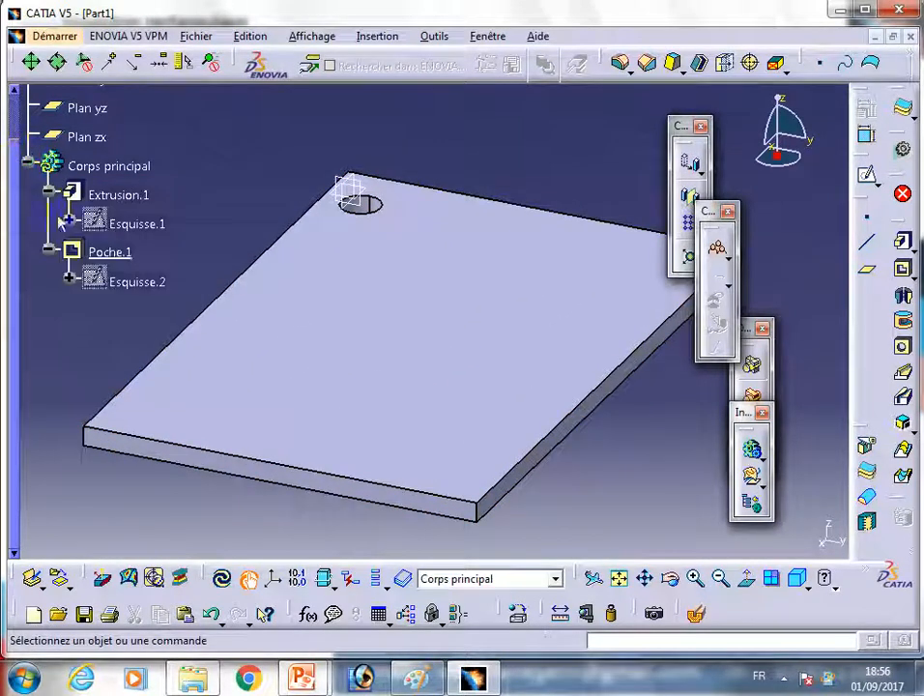
left_click(109, 251)
middle_click_drag(386, 237, 352, 328)
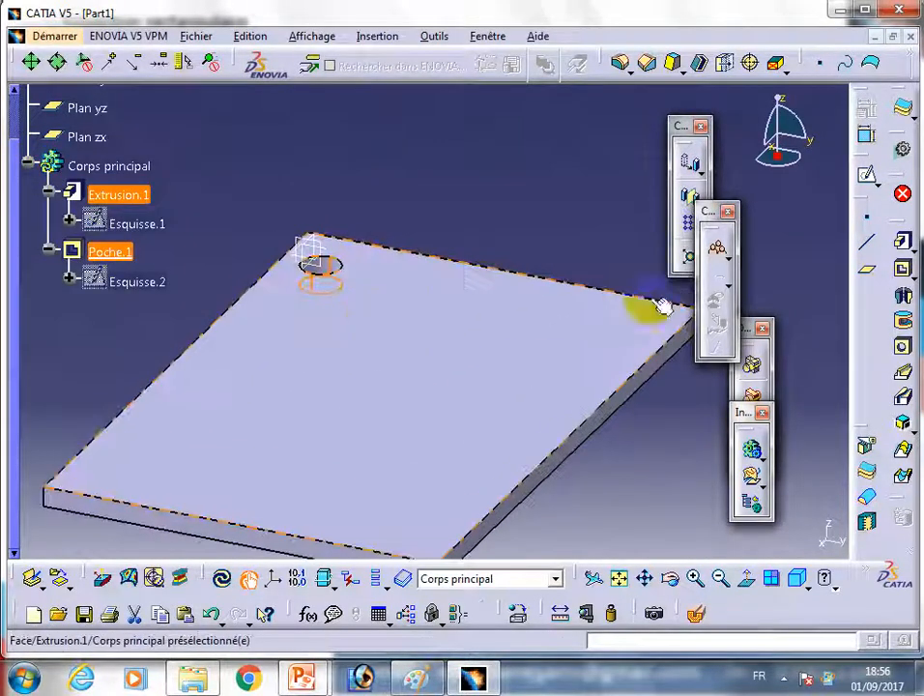
left_click_drag(706, 213, 801, 228)
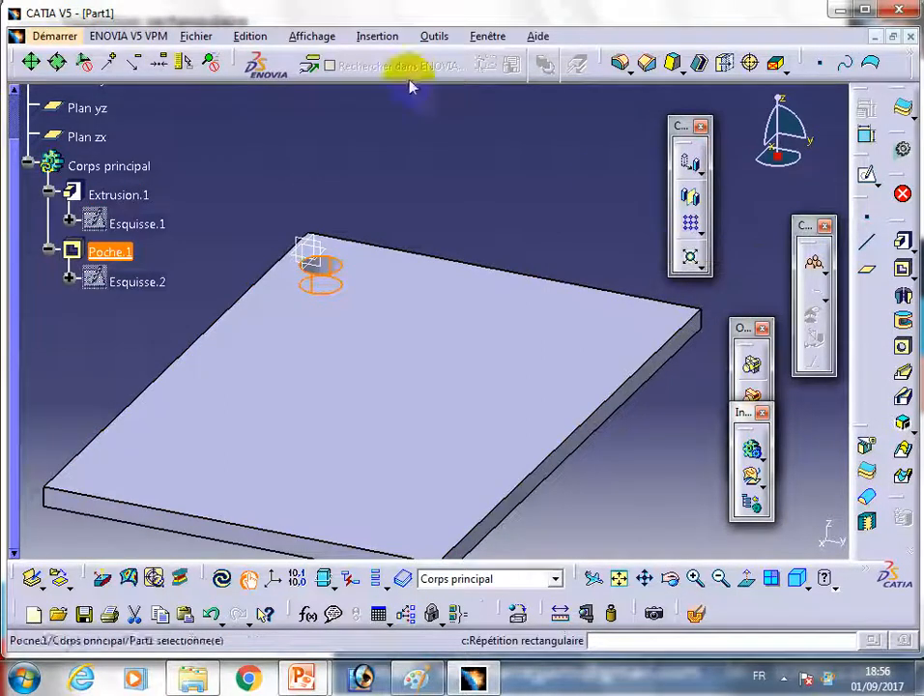
left_click(390, 37)
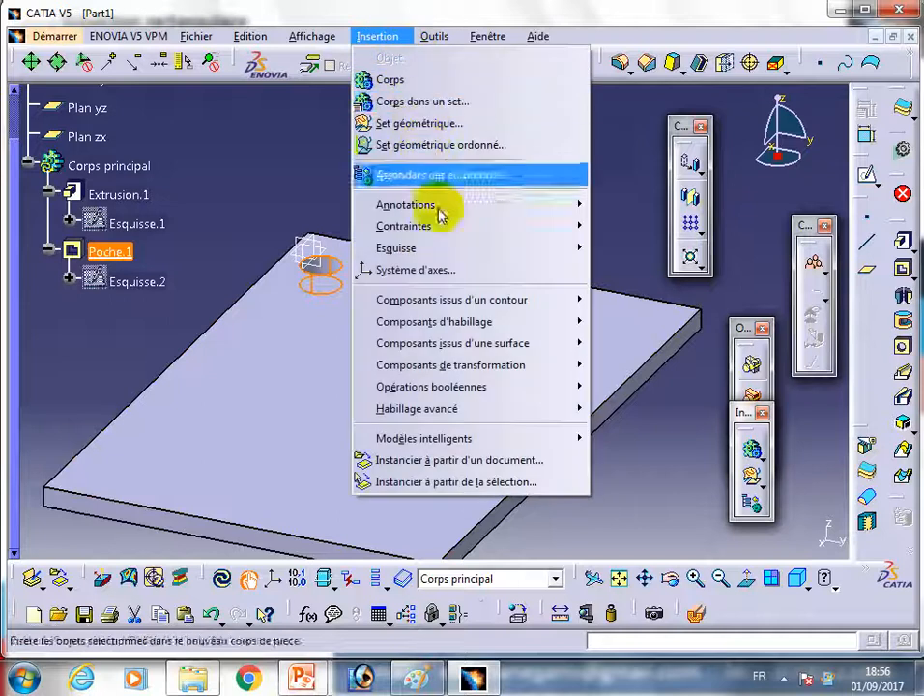
mouse_move(469, 302)
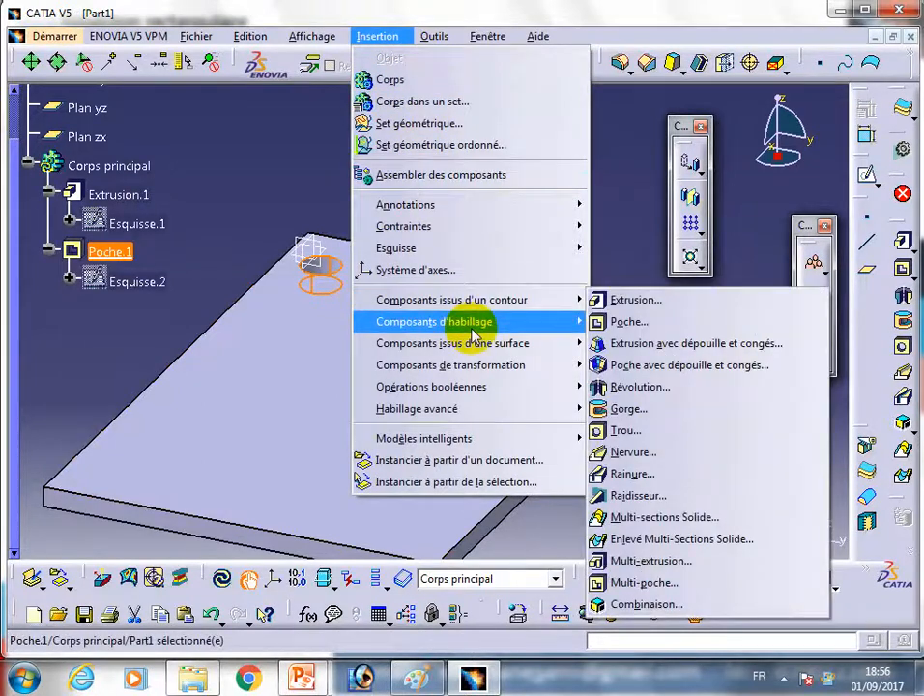
mouse_move(478, 355)
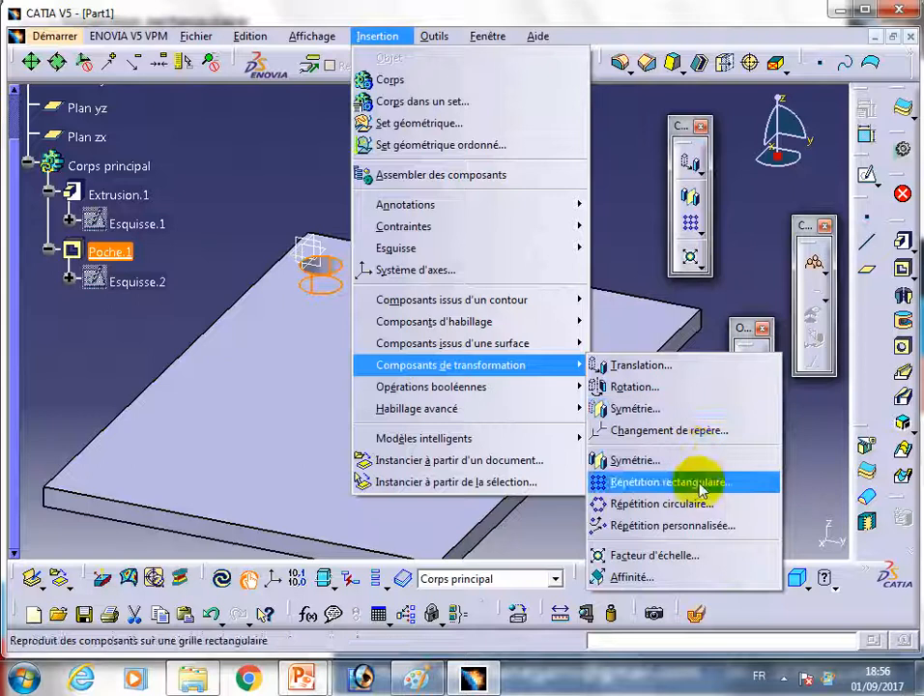
left_click(703, 490)
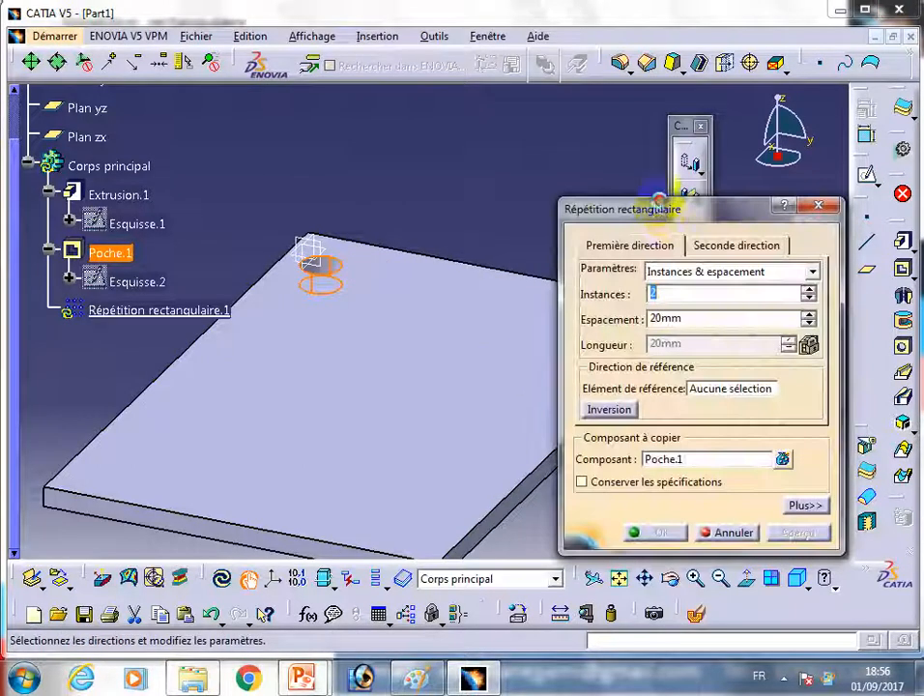
left_click_drag(661, 201, 747, 203)
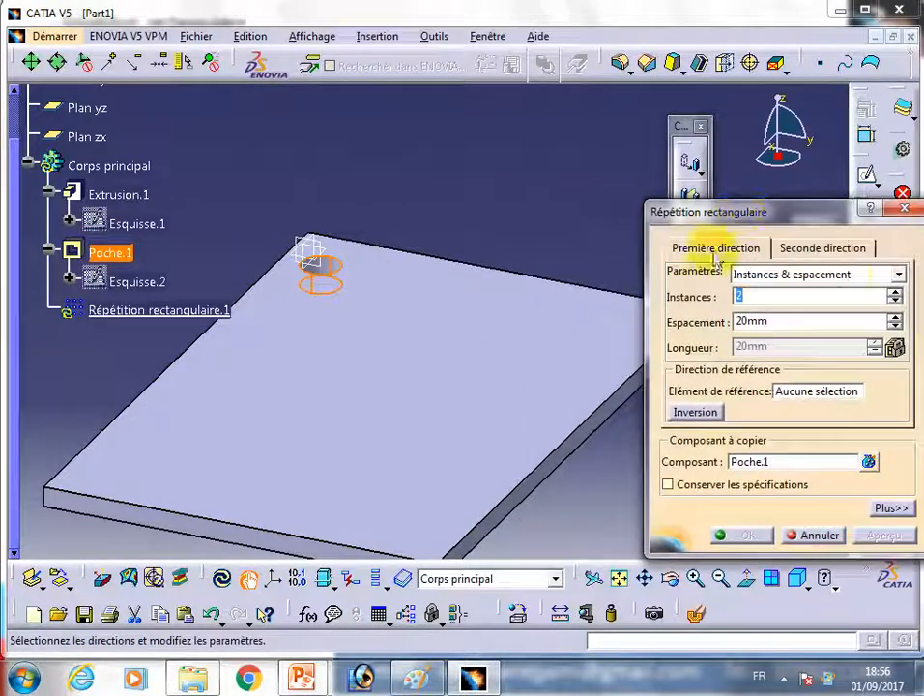
- Define the pattern's first direction by instances and spacing, with 10 instances at 30 mm along the plate's long edge
left_click(898, 276)
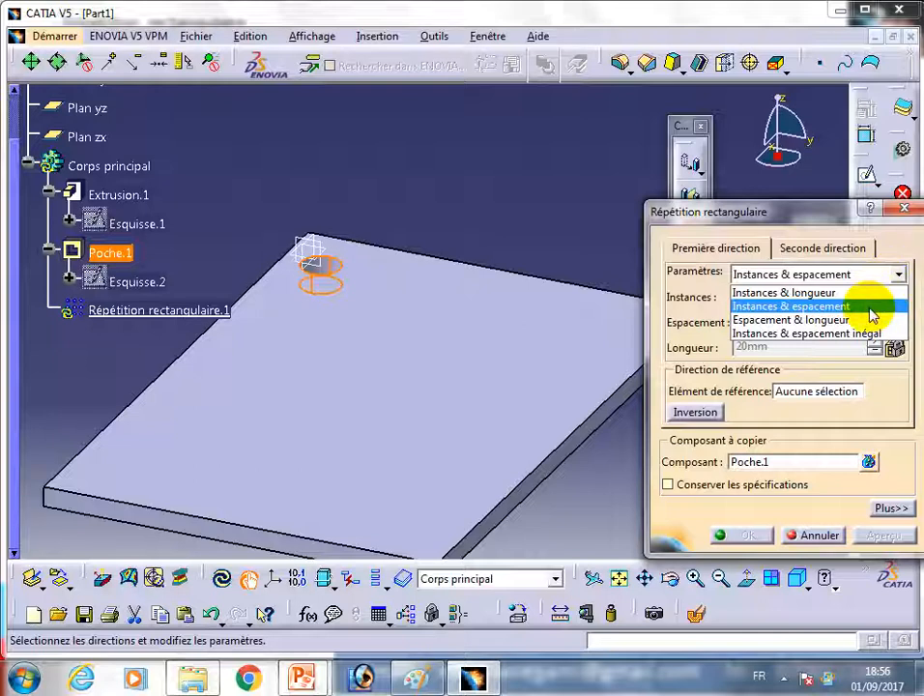
left_click(873, 308)
left_click_drag(776, 302, 672, 297)
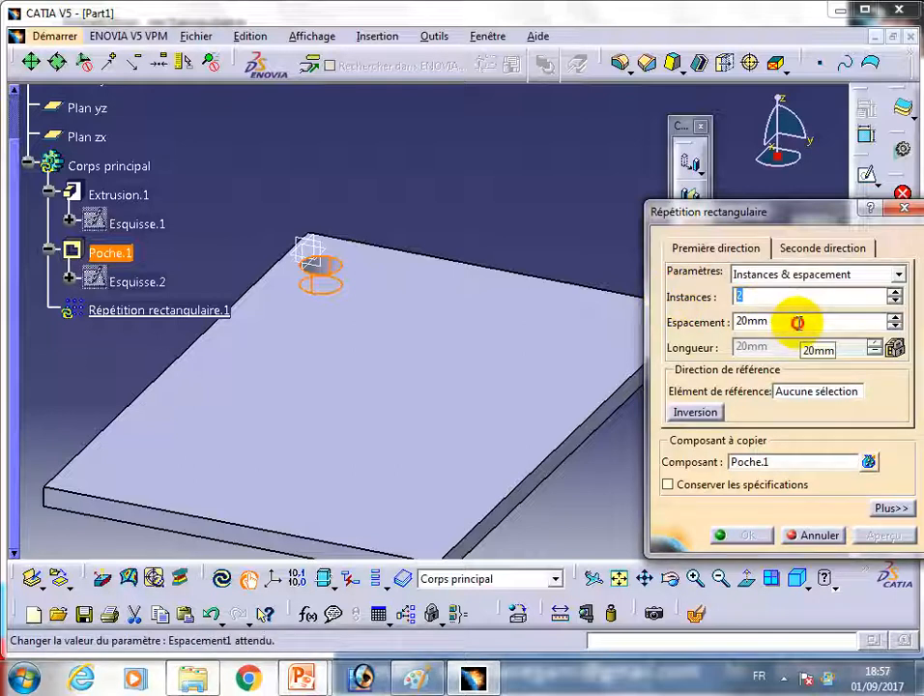
left_click_drag(797, 323, 639, 325)
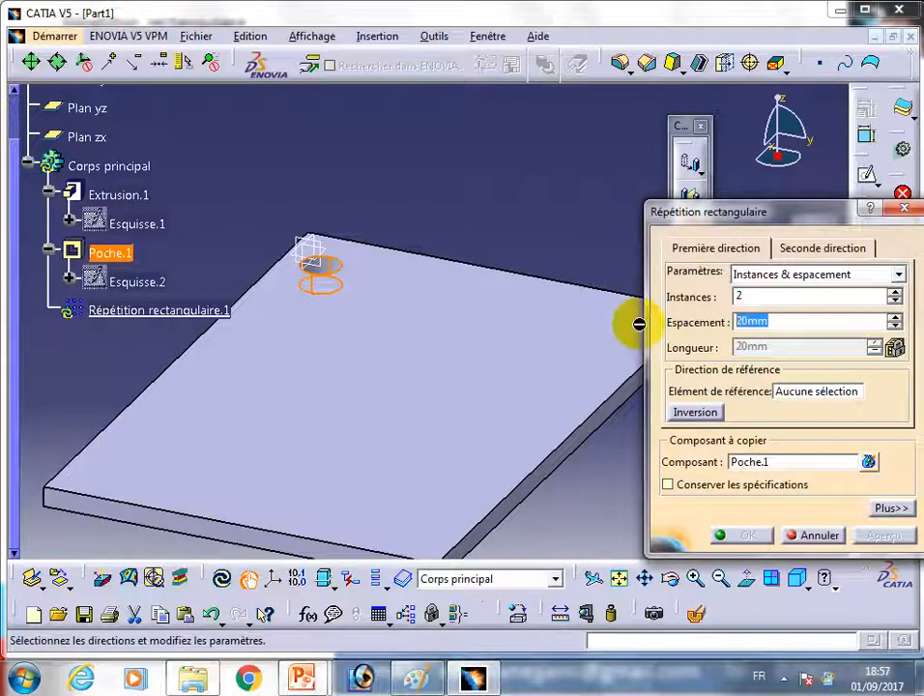
left_click_drag(768, 295, 650, 296)
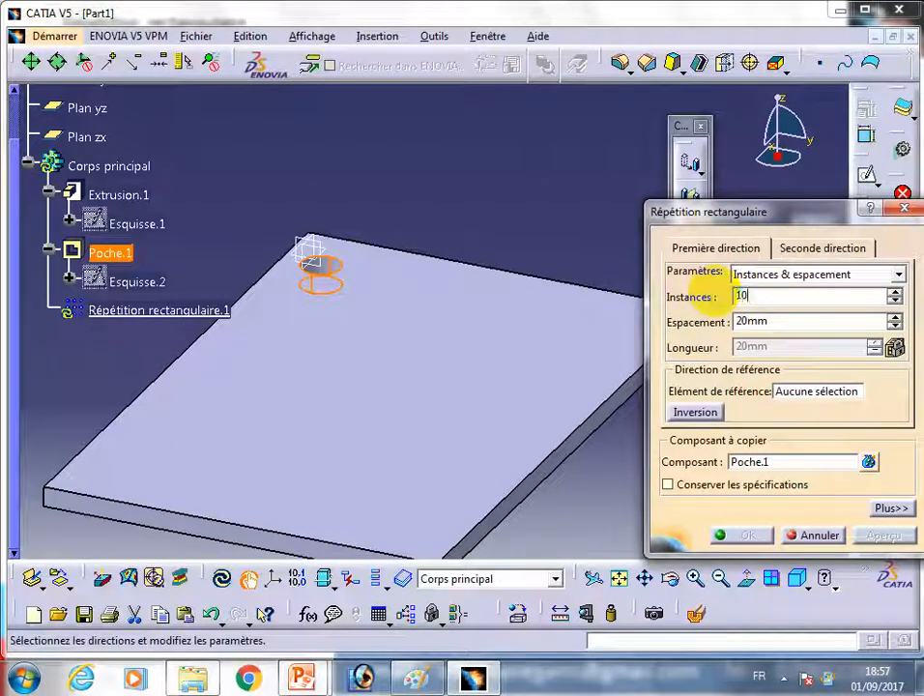
type("10")
left_click(772, 324)
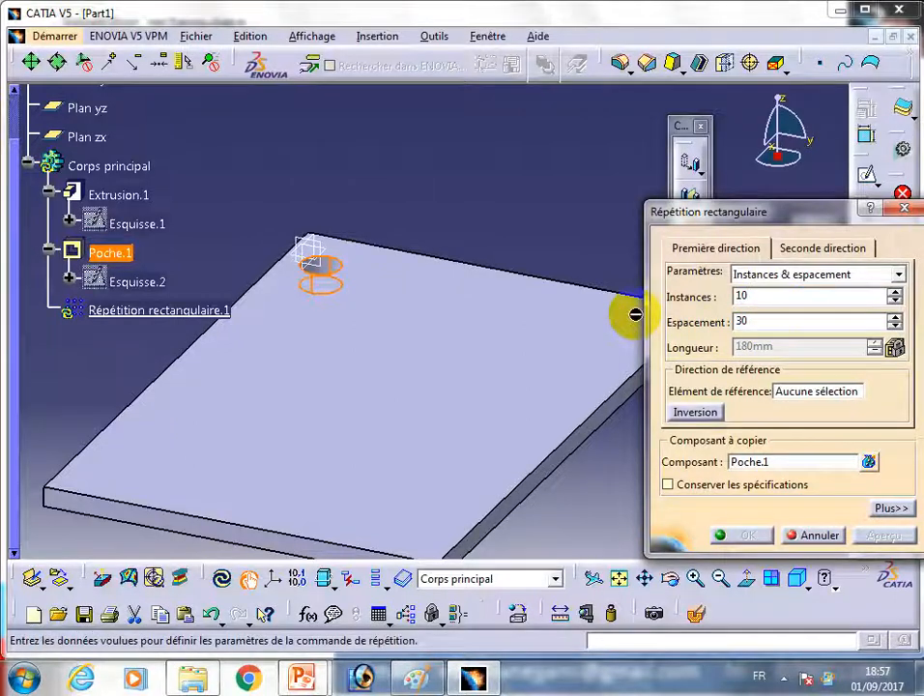
left_click(826, 346)
left_click(827, 391)
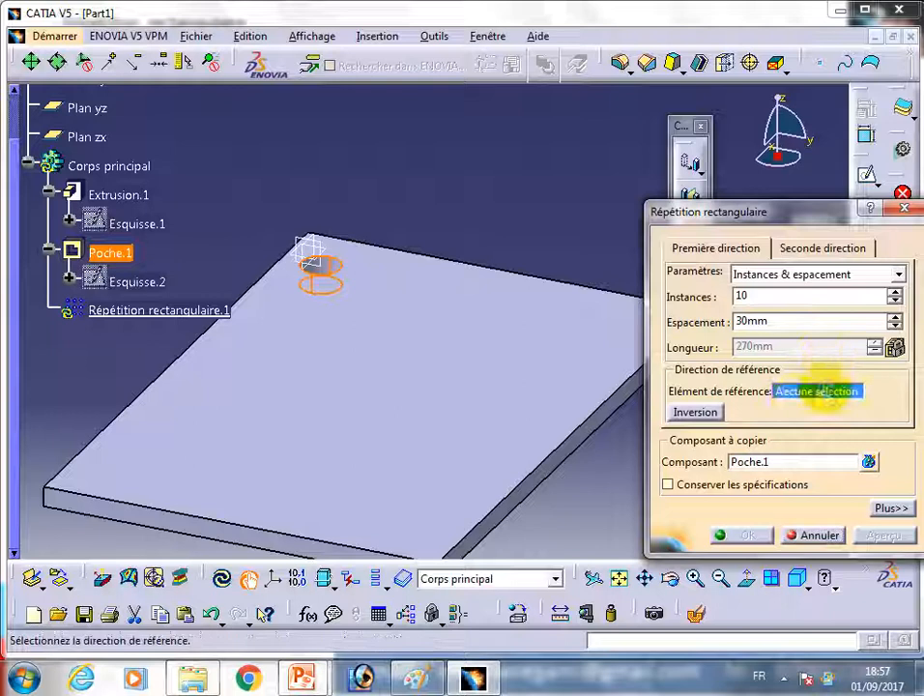
left_click(196, 347)
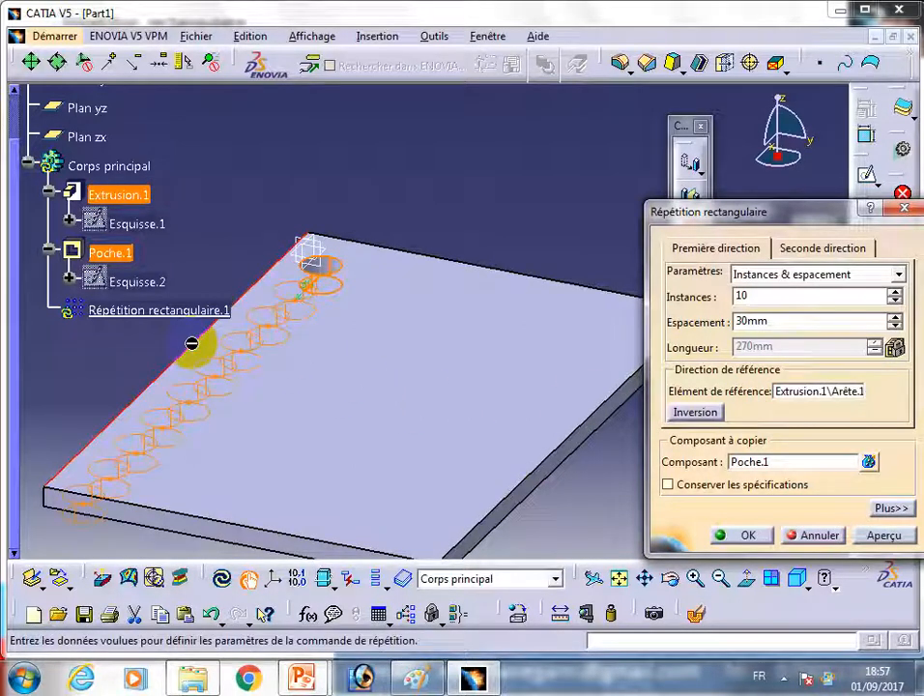
- Try 5 instances in the pattern's first direction
double_click(790, 323)
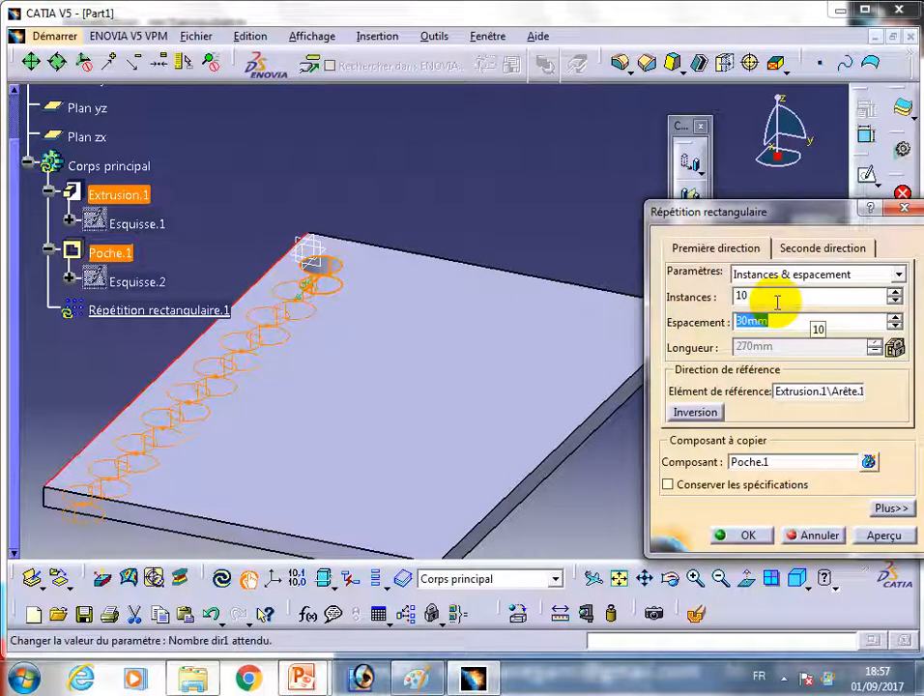
left_click_drag(773, 297, 579, 305)
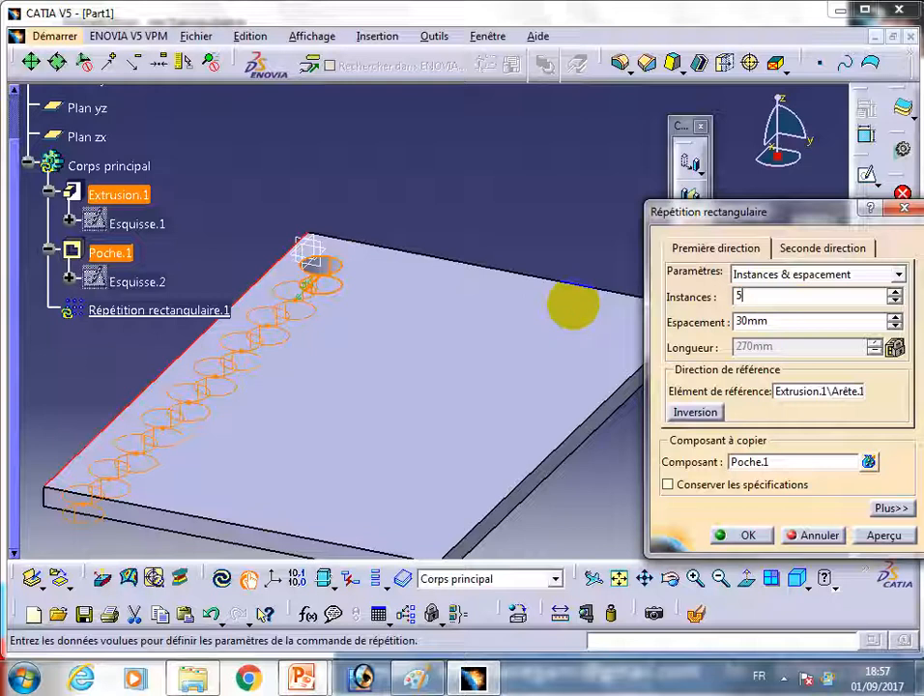
left_click(781, 320)
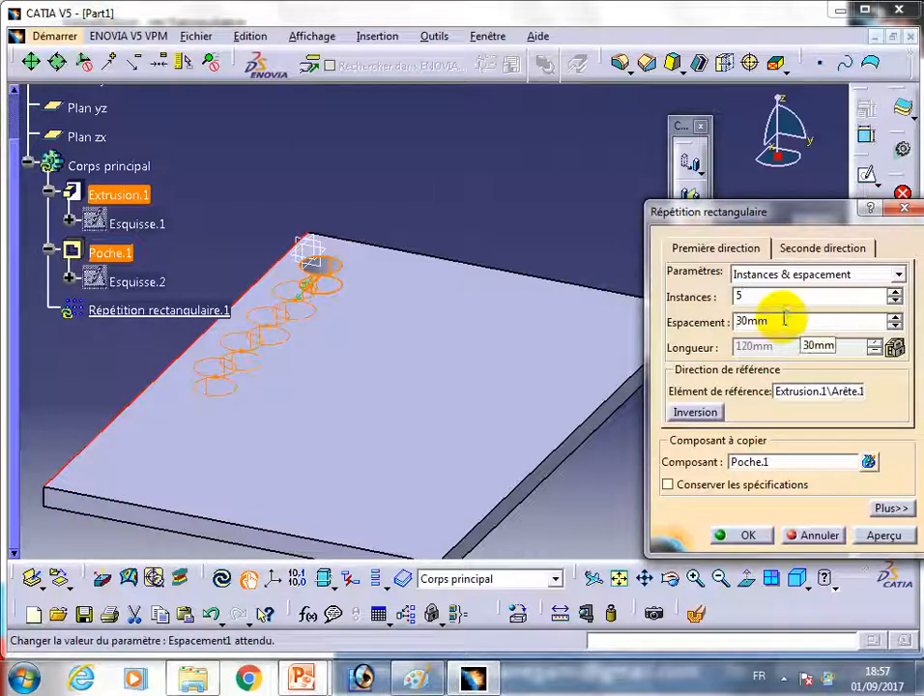
- Set the pattern's first direction to 10 instances with 25 mm spacing
left_click_drag(795, 297, 717, 303)
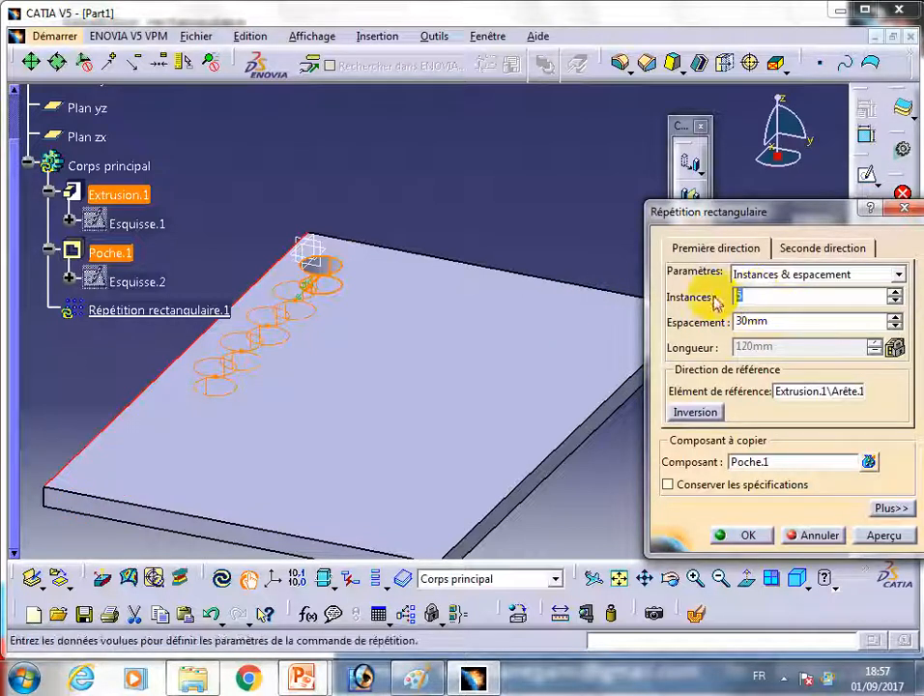
left_click(861, 321)
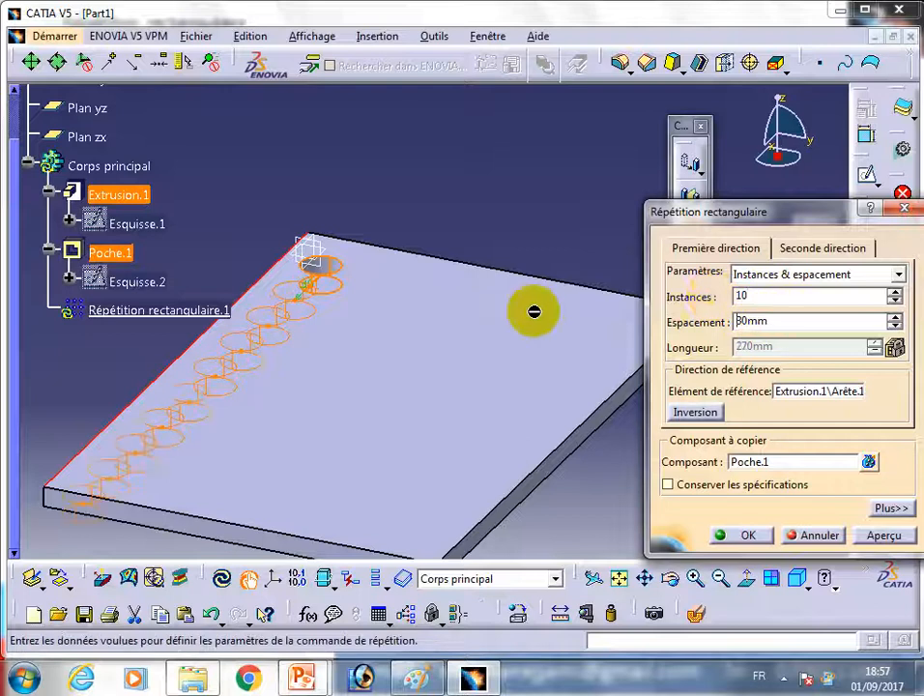
- Define the pattern's second direction along the plate's short edge with 5 instances at 30 mm spacing
left_click(823, 247)
left_click_drag(792, 319, 723, 322)
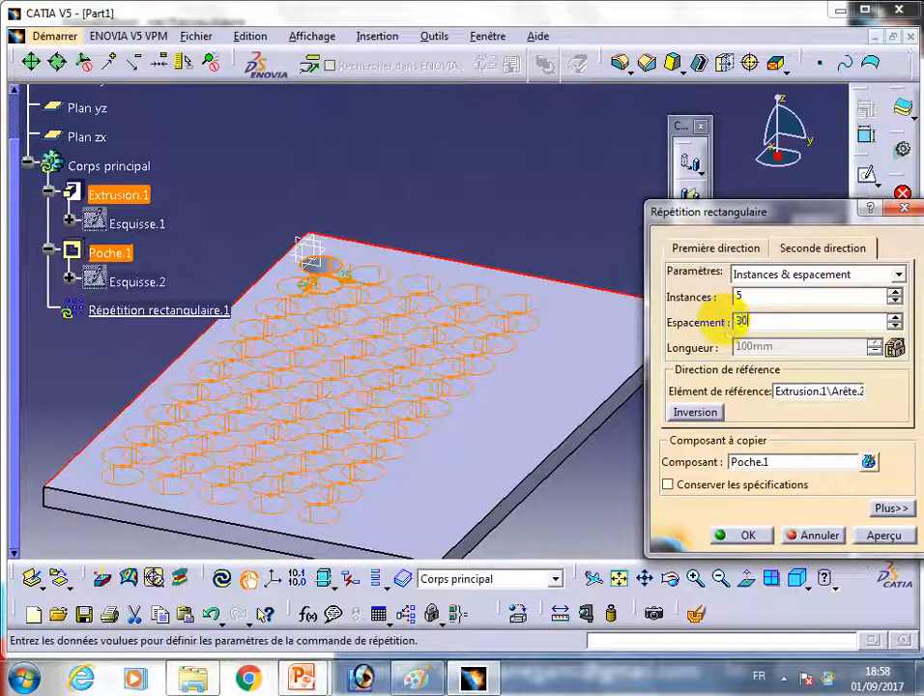
left_click(763, 297)
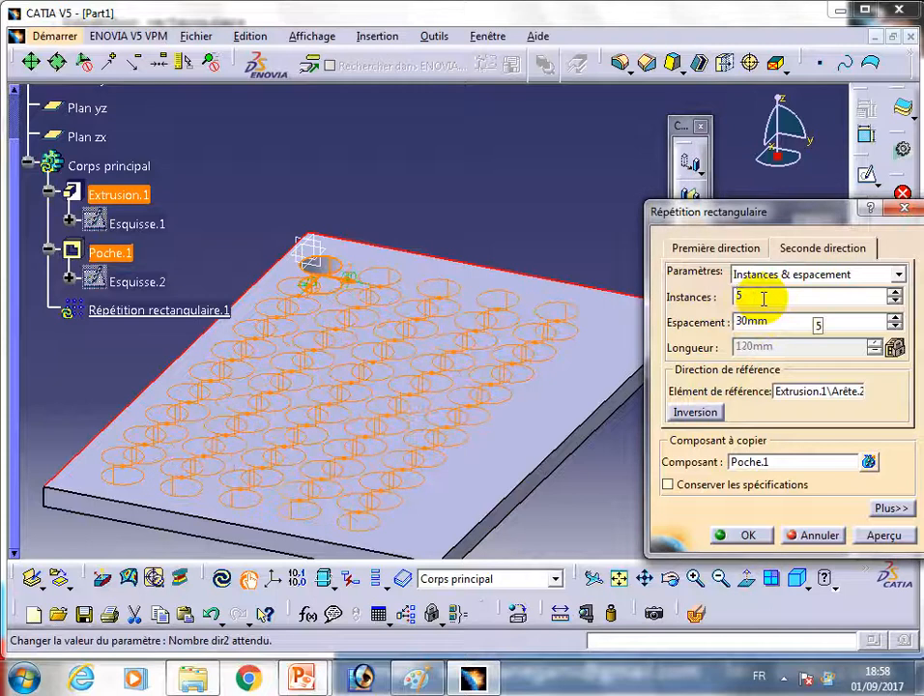
- Change the second direction's spacing to 40 mm, keeping 5 instances, and create the rectangular pattern
left_click_drag(754, 324, 692, 332)
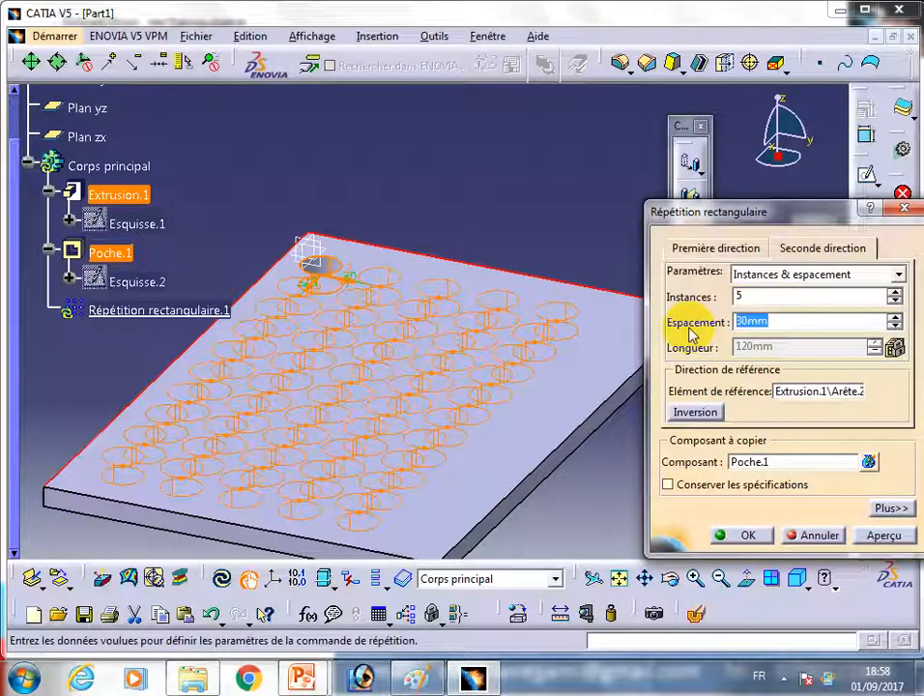
left_click(754, 297)
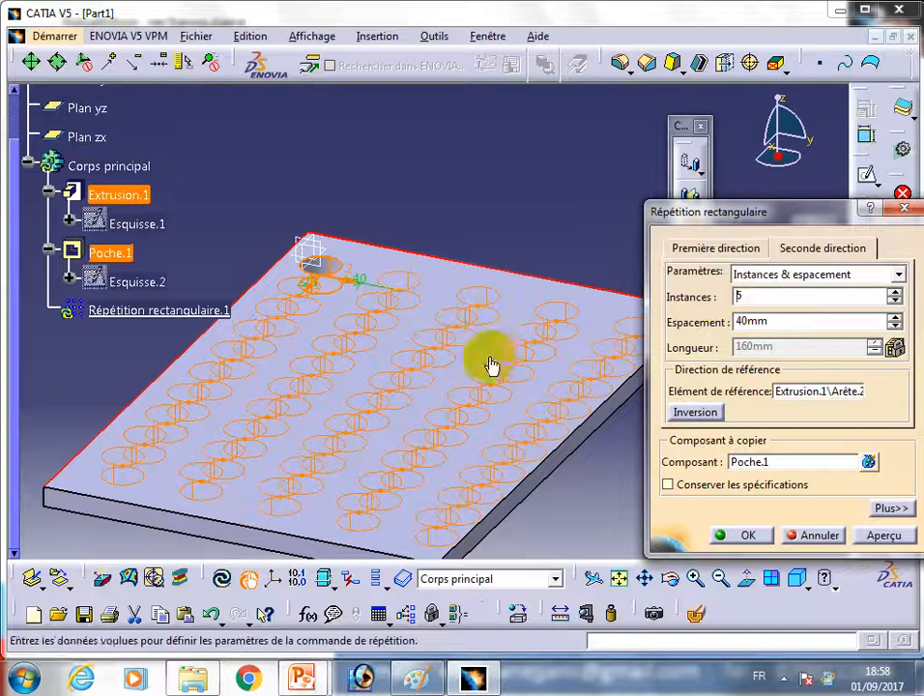
middle_click_drag(491, 362, 547, 280)
left_click(736, 325)
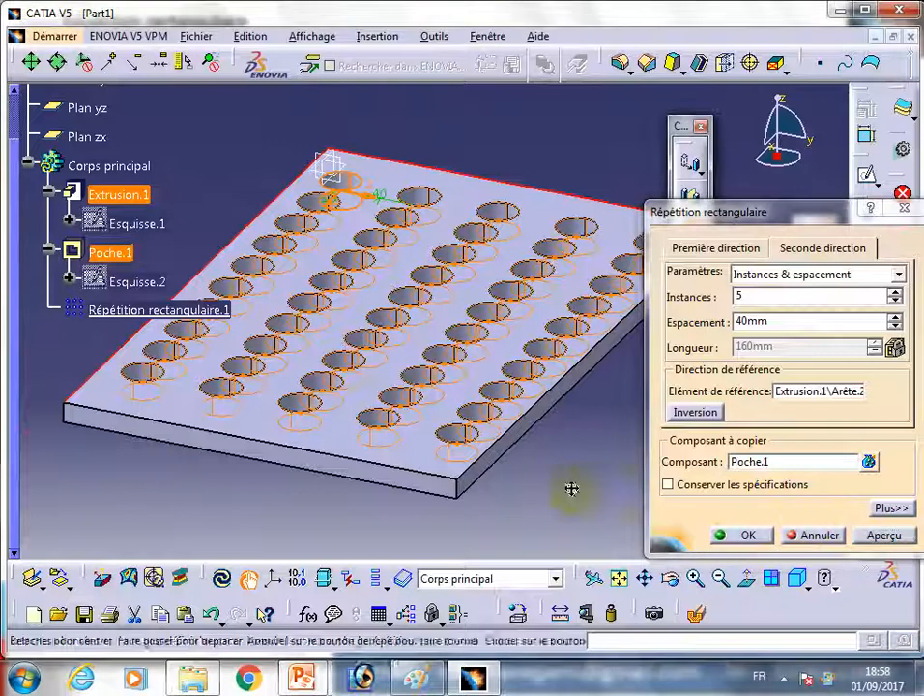
middle_click_drag(572, 488, 533, 526)
middle_click_drag(599, 466, 611, 498)
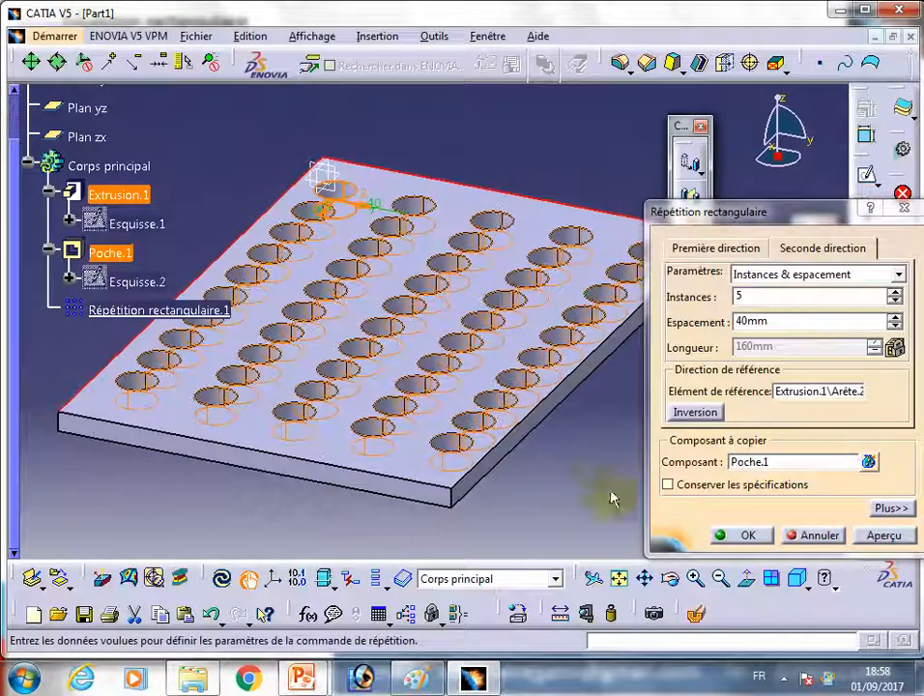
left_click(743, 538)
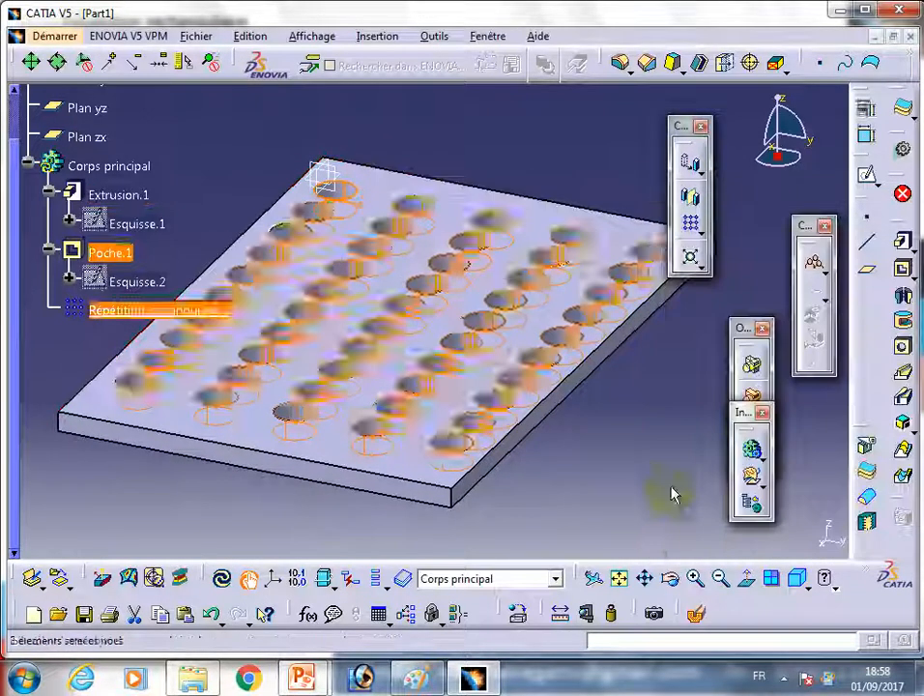
- Edit the rectangular pattern so its first direction has 9 instances at 30 mm spacing
left_click(674, 580)
left_click_drag(551, 409, 475, 6)
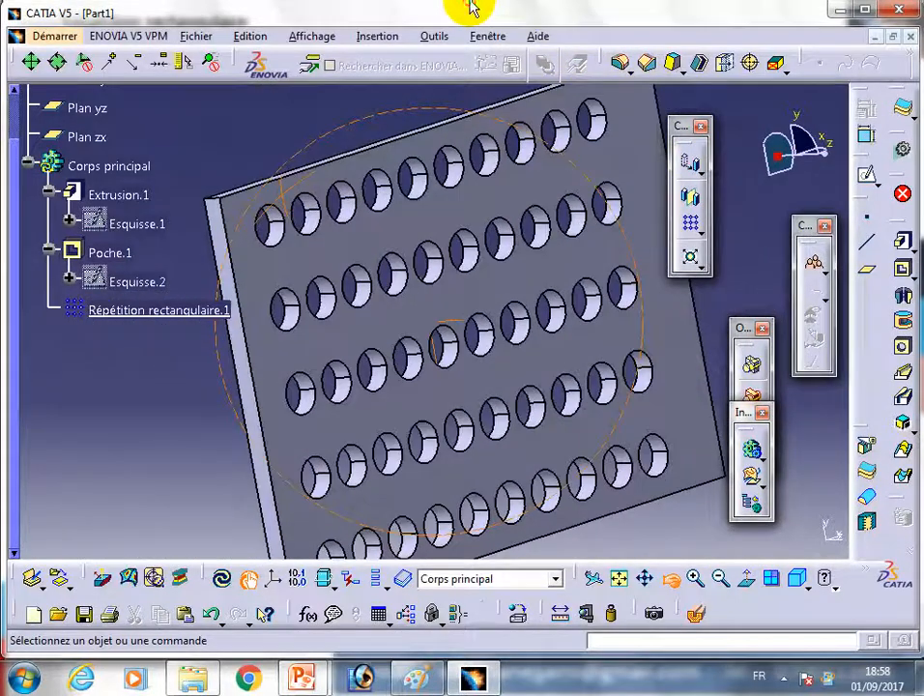
double_click(649, 452)
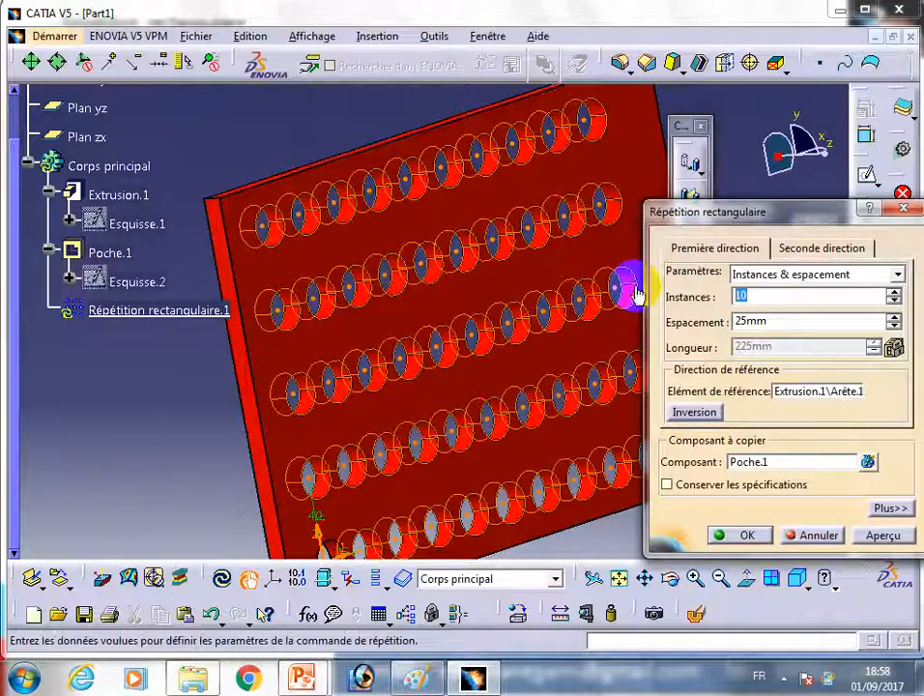
left_click(807, 315)
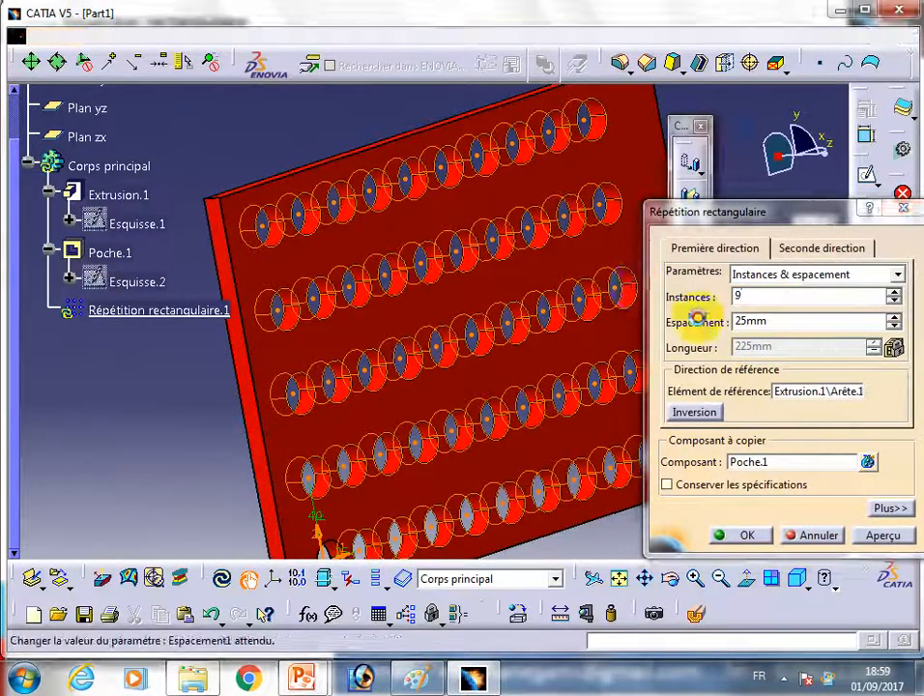
left_click_drag(808, 321, 491, 312)
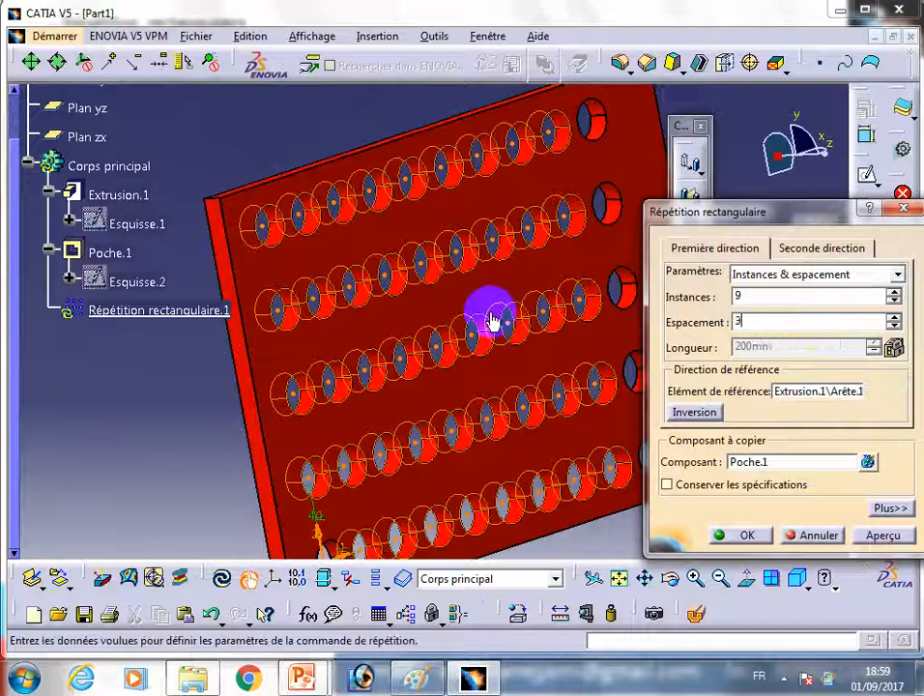
left_click(745, 296)
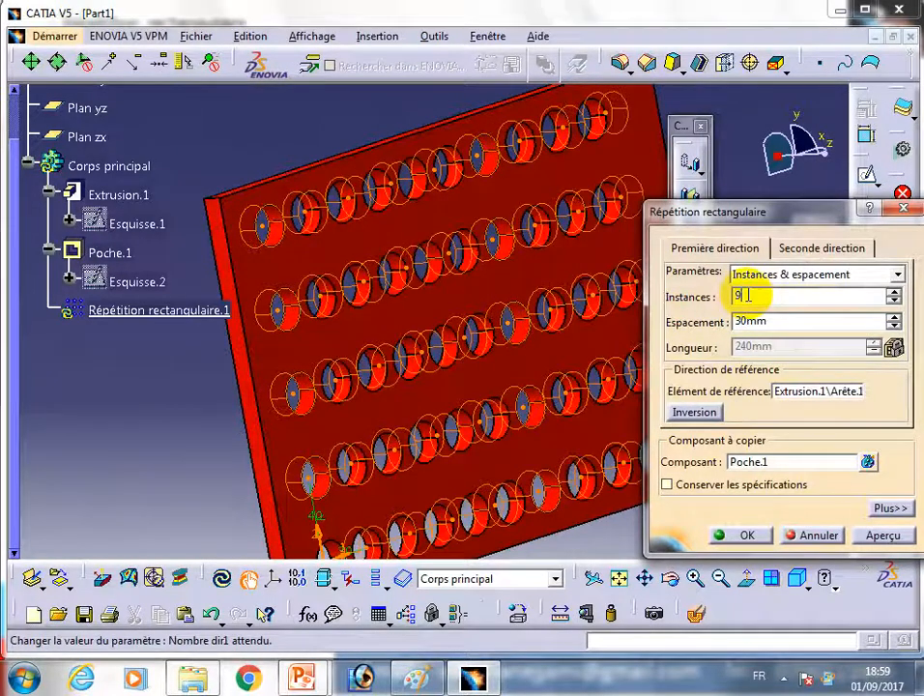
middle_click_drag(548, 380, 435, 353)
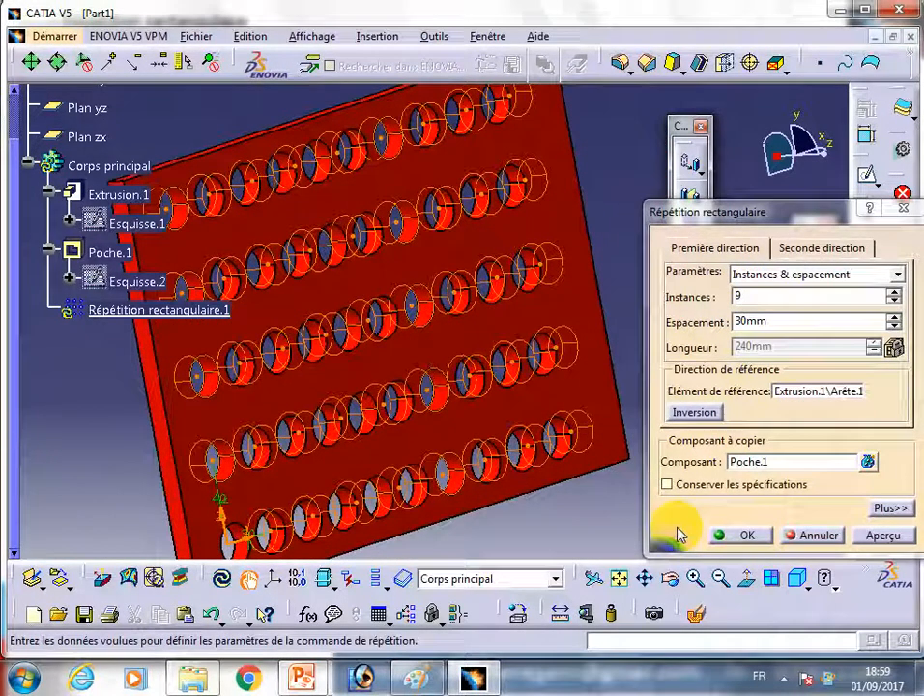
left_click(750, 537)
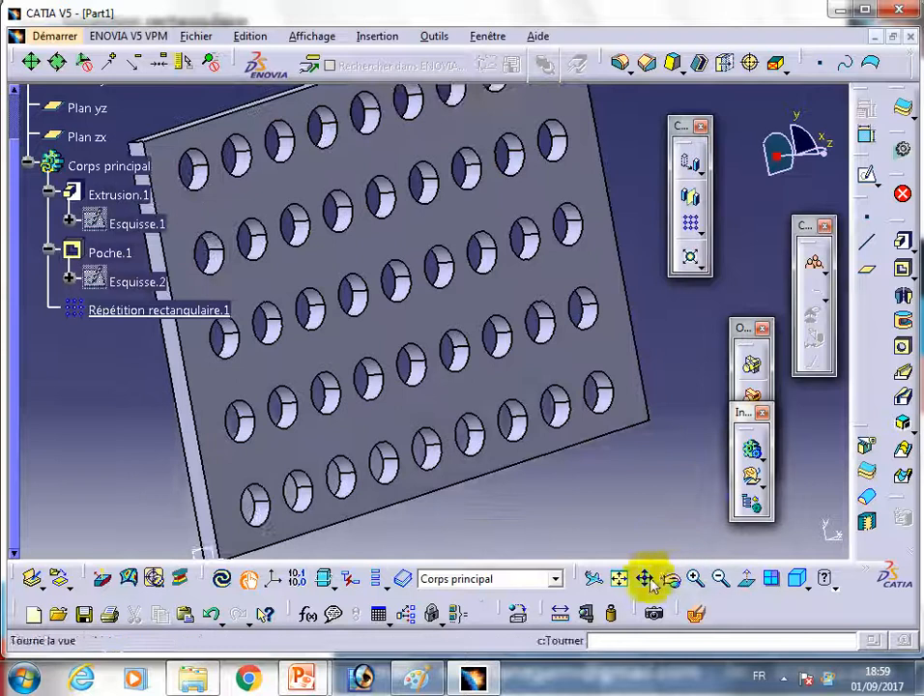
left_click(619, 578)
left_click(671, 579)
left_click_drag(603, 413, 522, 209)
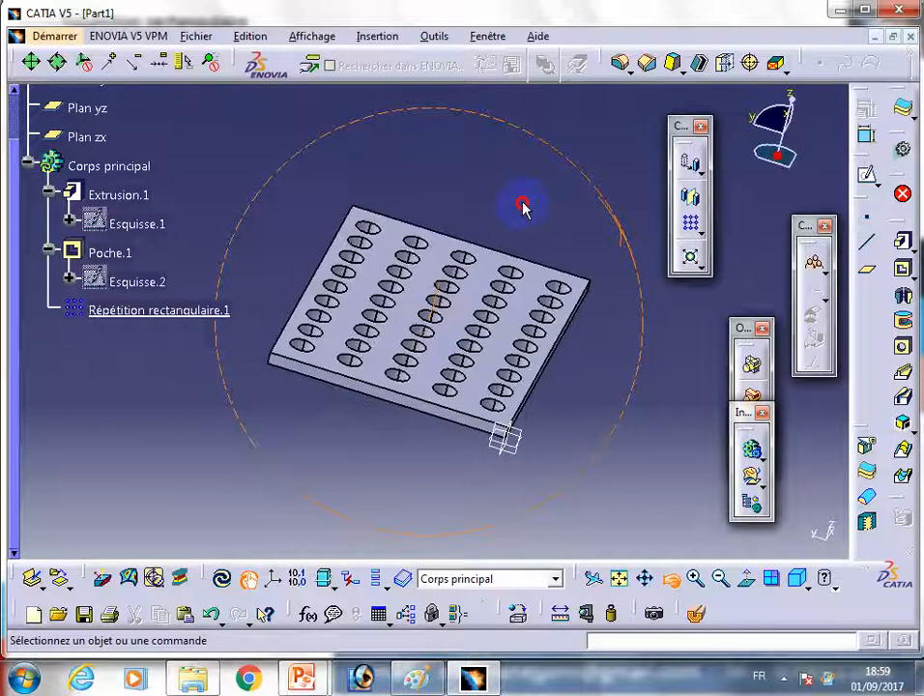
left_click_drag(522, 207, 525, 238)
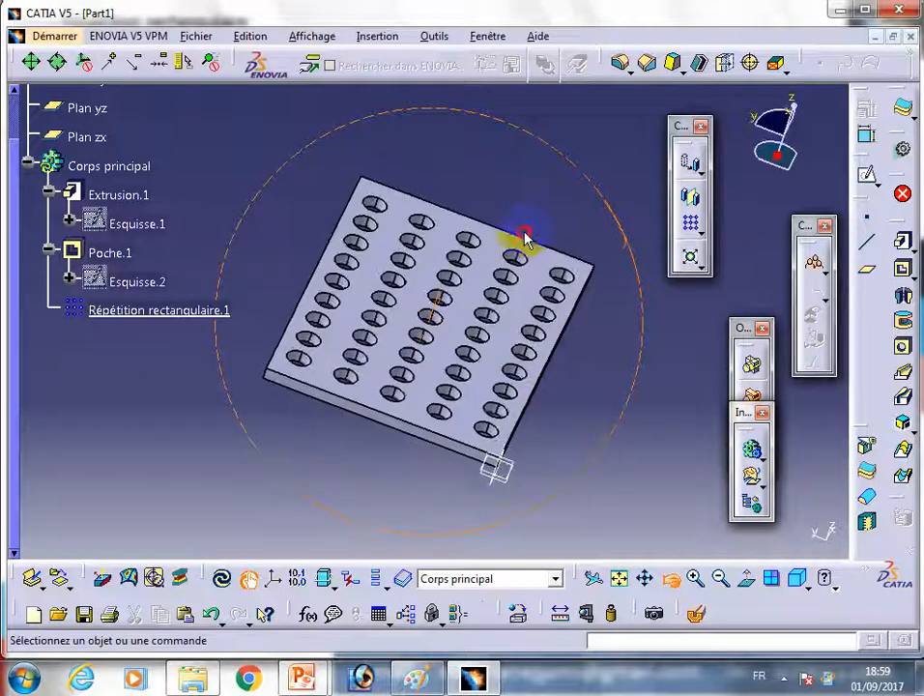